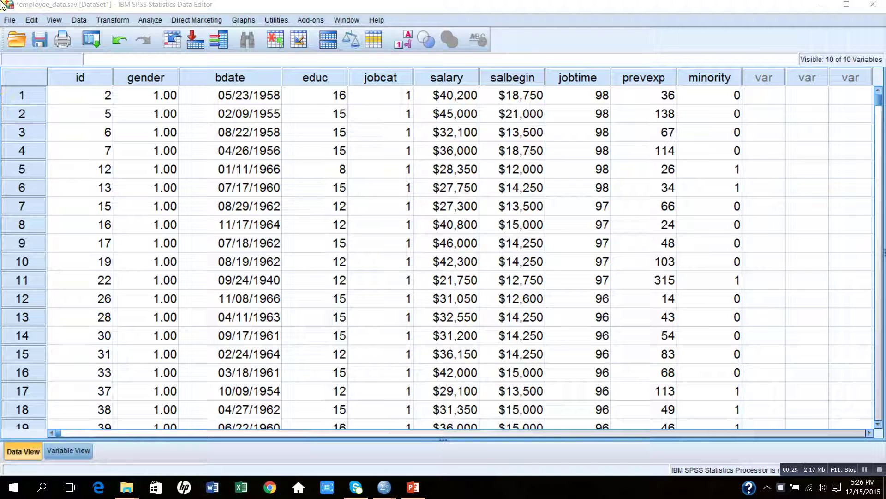
Step: Open the Descriptives dialog under Descriptive Statistics
click(149, 24)
mouse_move(175, 52)
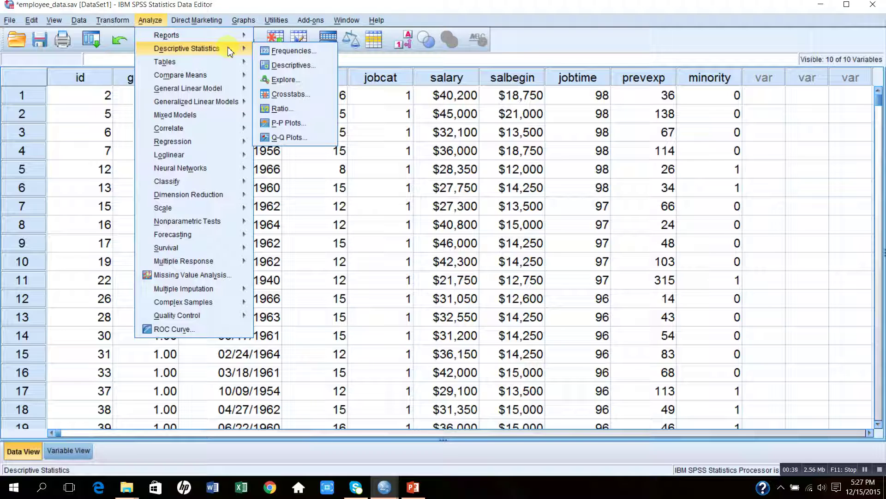
click(288, 65)
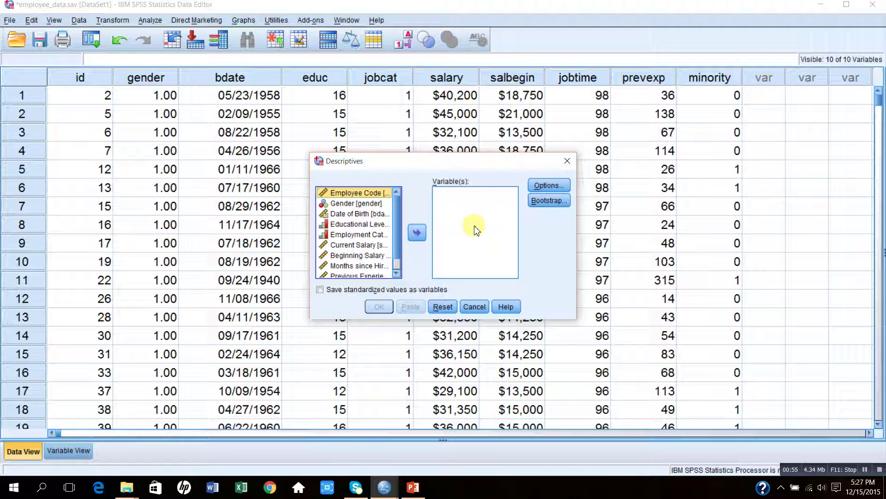
Step: Add Current Salary, Beginning Salary, Months since Hire and Previous Experience to Variable(s)
click(369, 247)
click(417, 233)
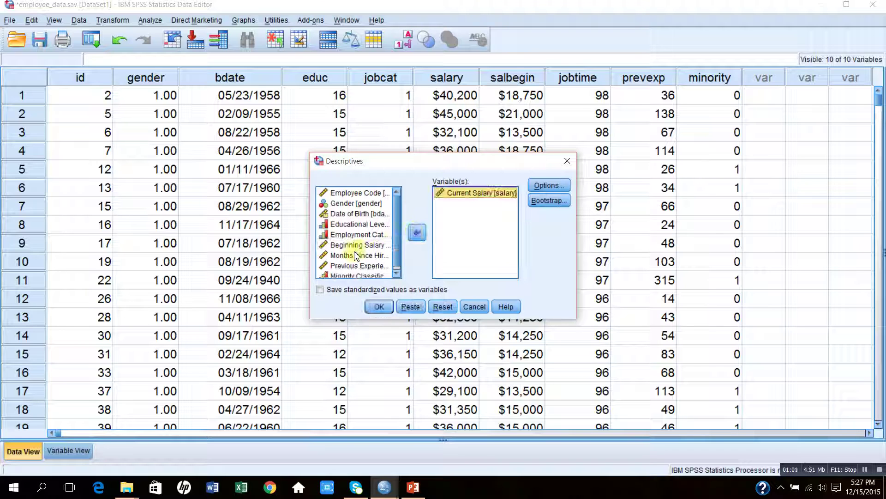
click(352, 249)
click(417, 234)
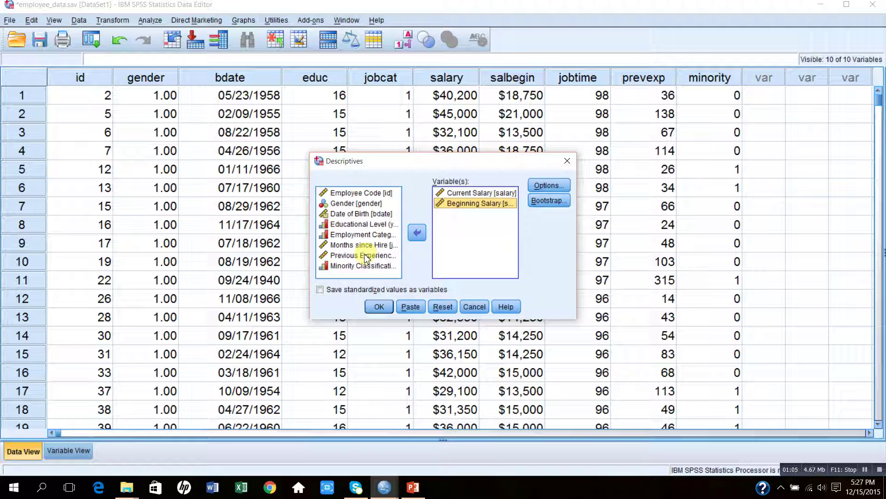
click(363, 249)
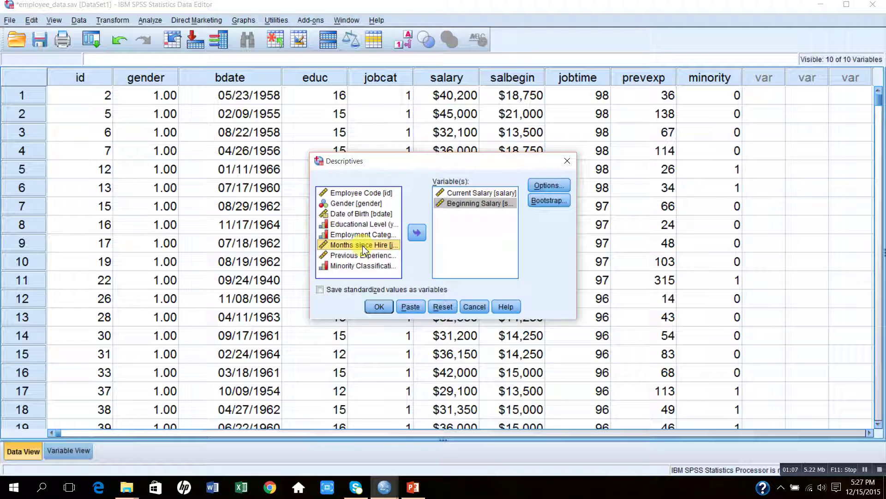
click(409, 239)
click(365, 248)
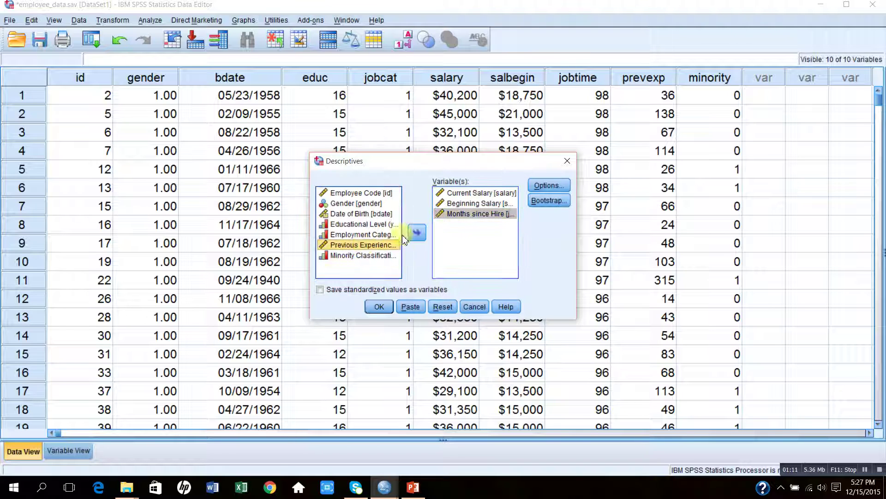
click(418, 234)
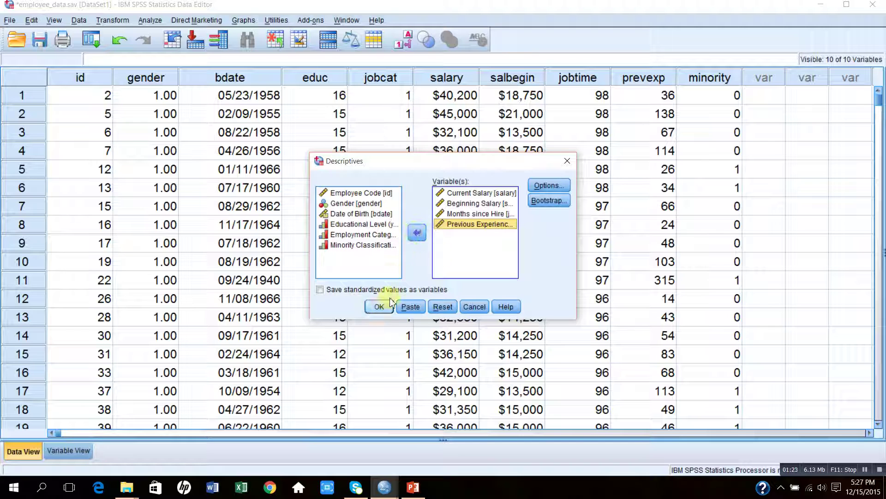
Step: Enable Variance, Range, S.E. mean, Kurtosis and Skewness, then run Descriptives
click(548, 186)
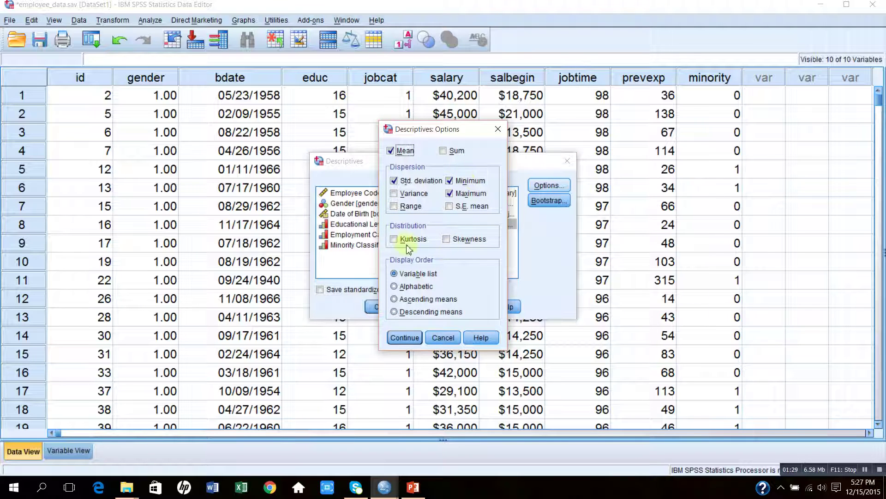
click(394, 195)
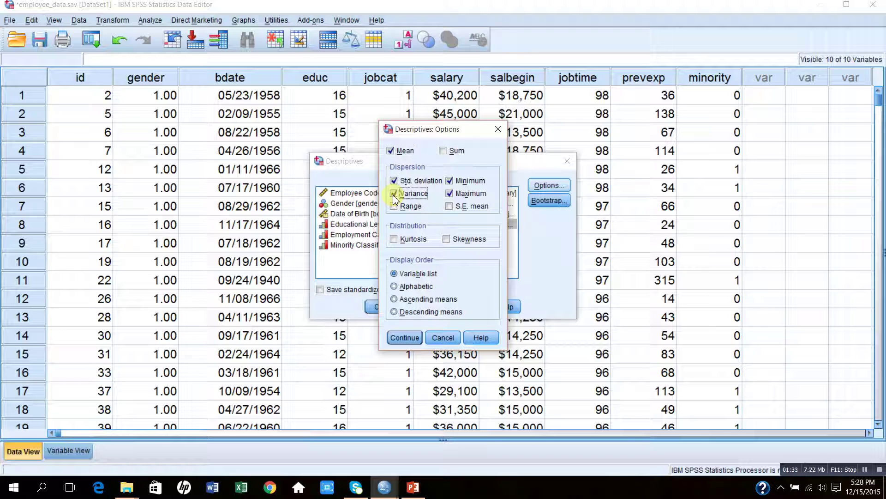
click(394, 206)
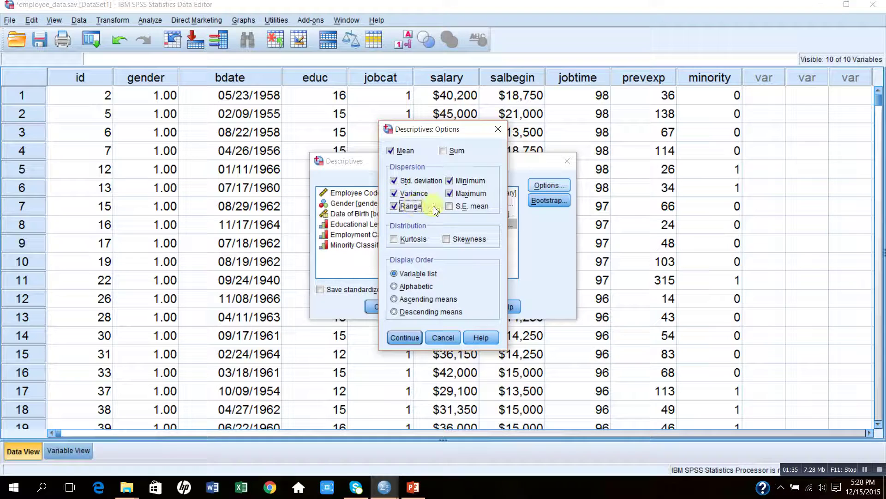
click(449, 206)
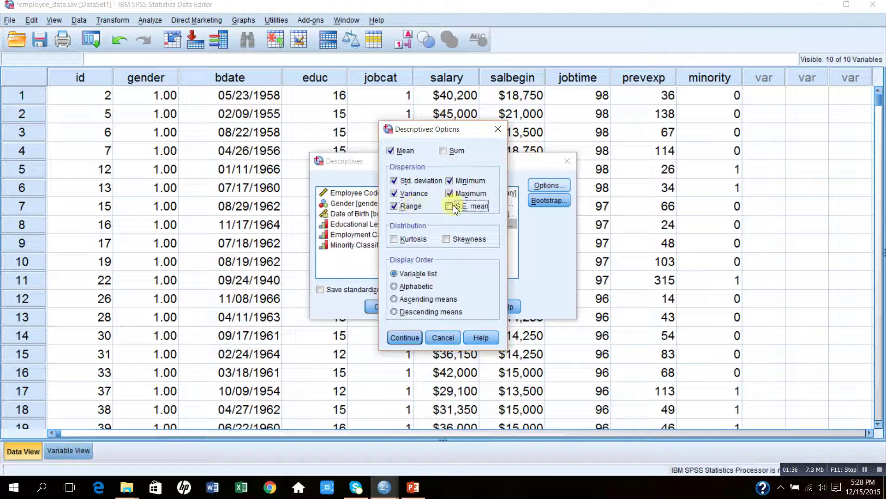
click(394, 240)
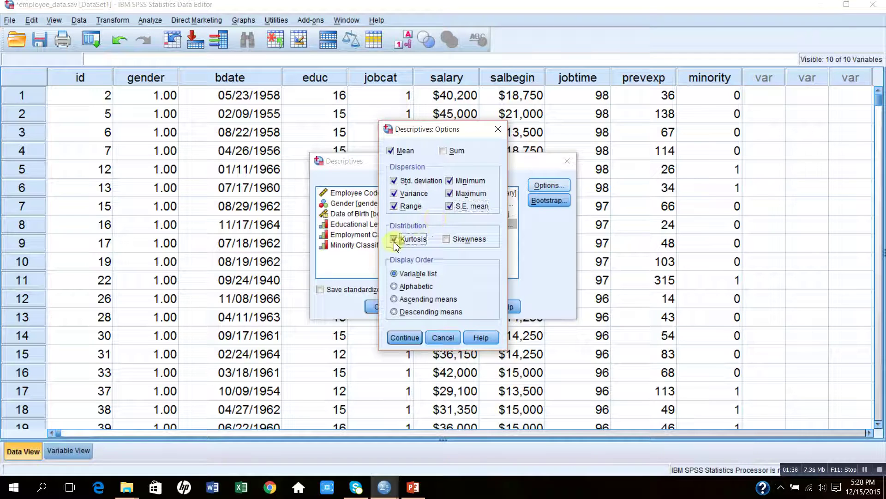
click(446, 240)
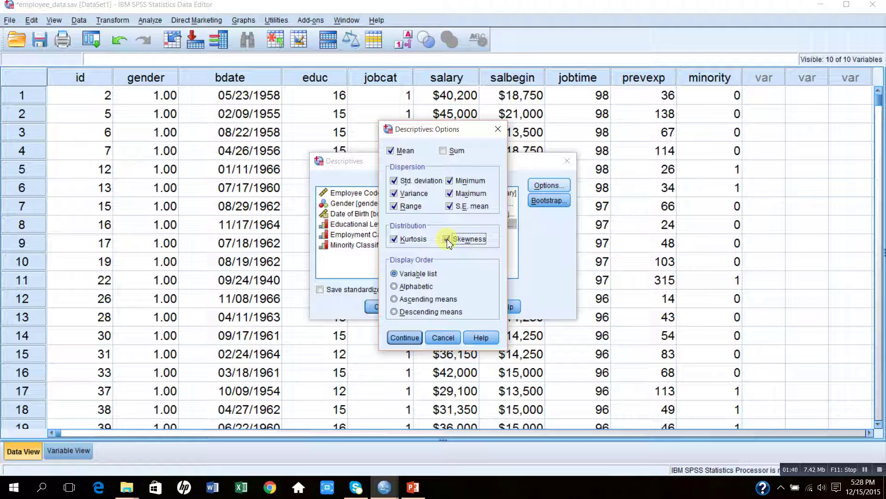
click(405, 338)
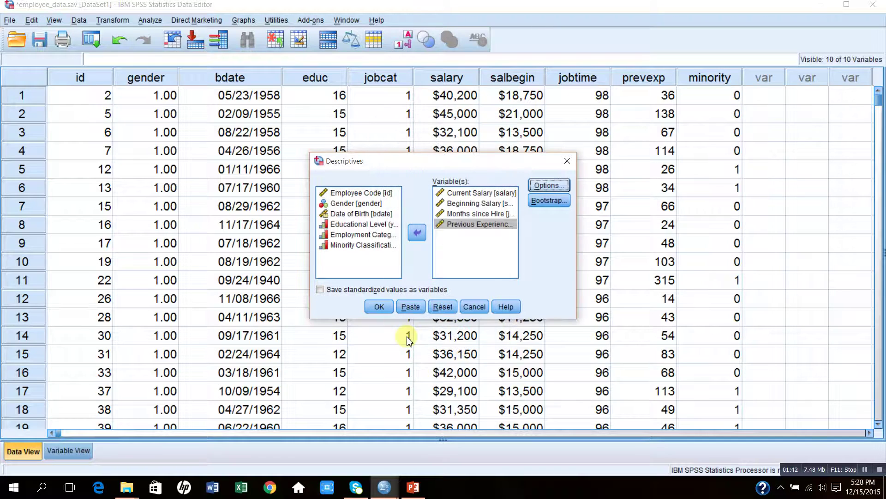
click(379, 306)
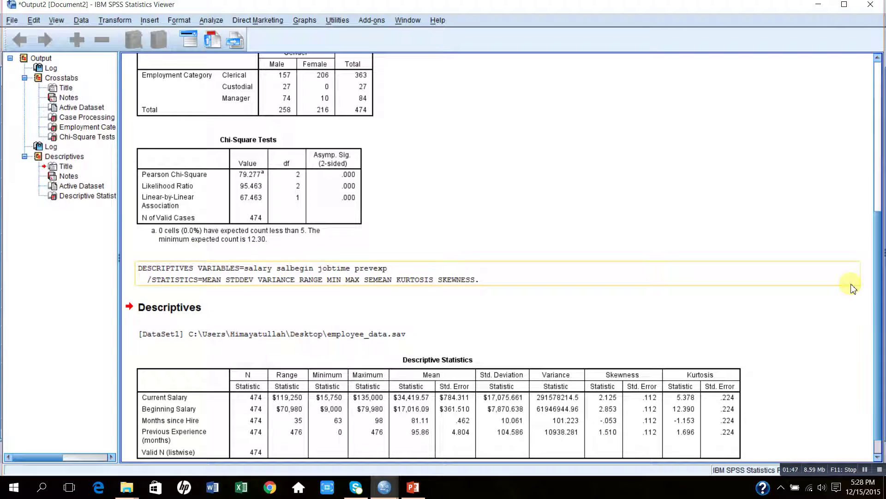
scroll(880, 300, down, 1)
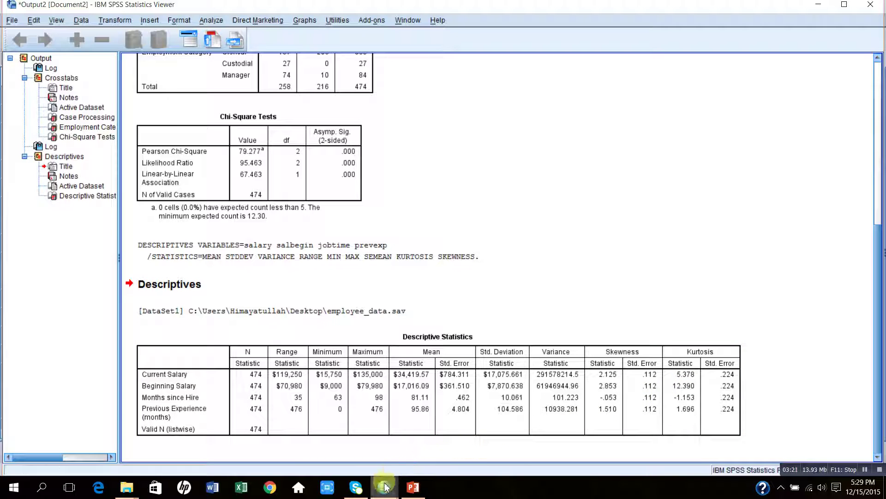
Step: Run a Frequencies analysis on Current Salary from the employee data
mouse_move(383, 489)
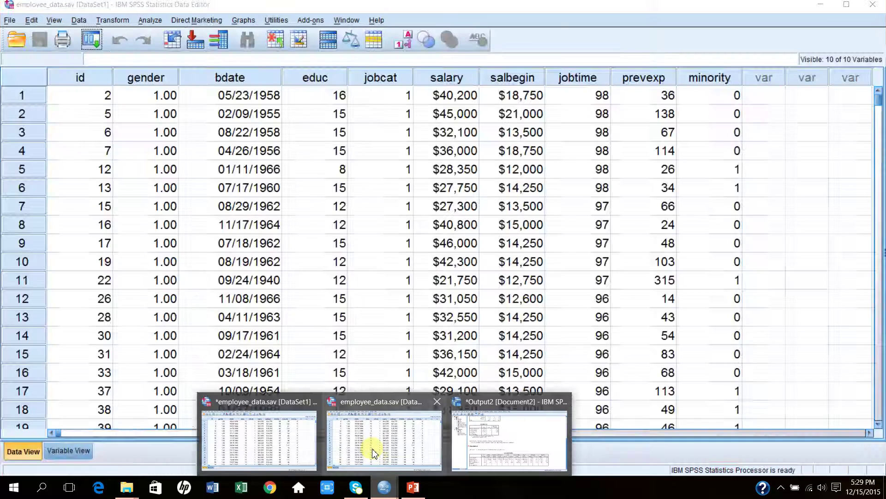
click(373, 452)
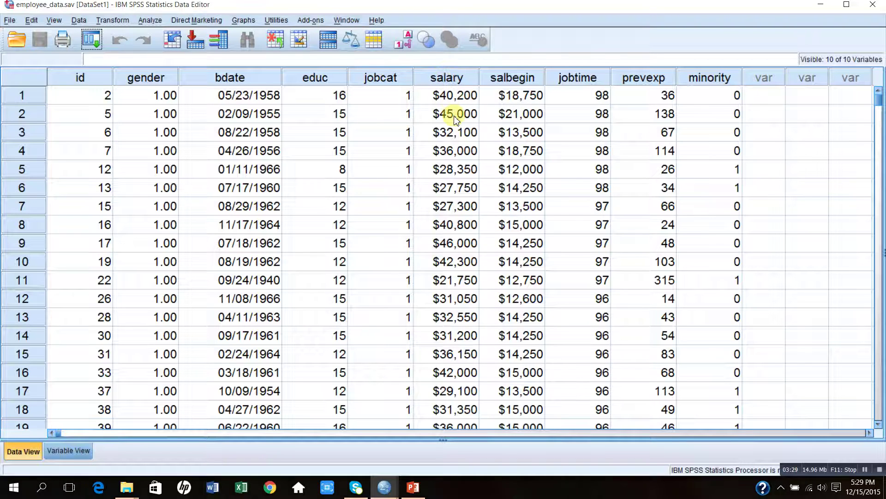
click(150, 22)
mouse_move(199, 51)
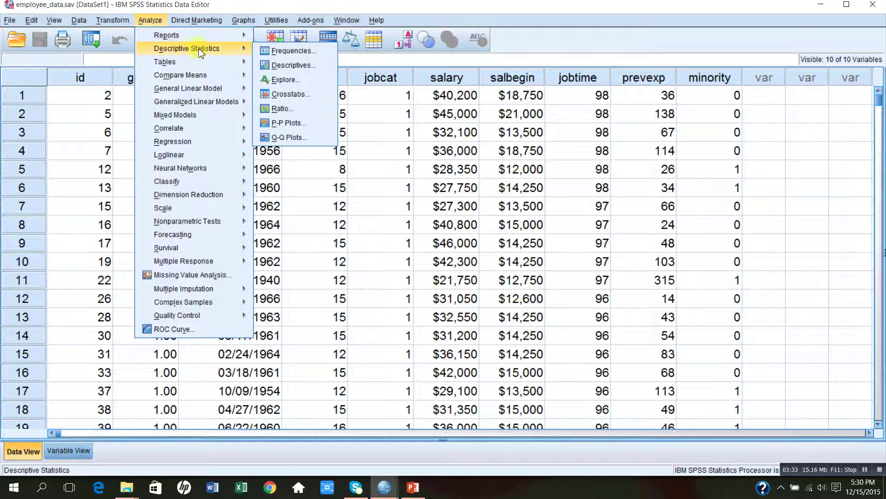
click(287, 51)
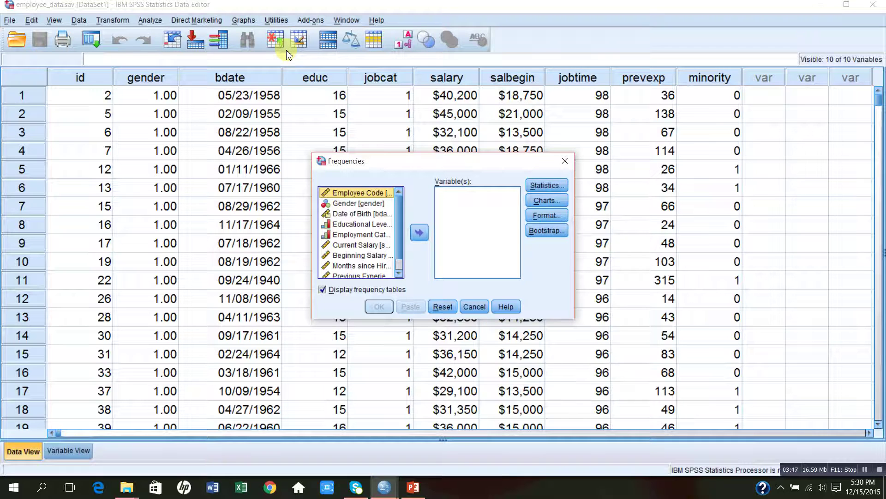
click(357, 246)
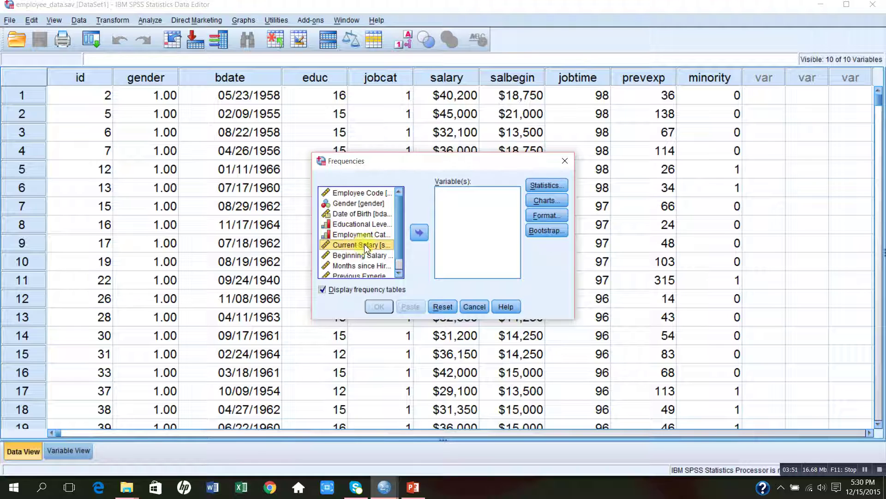
click(418, 234)
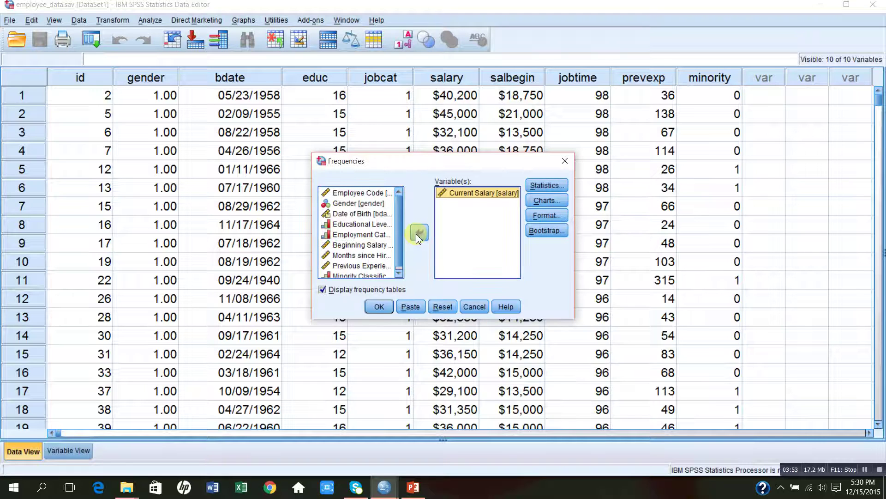
click(380, 308)
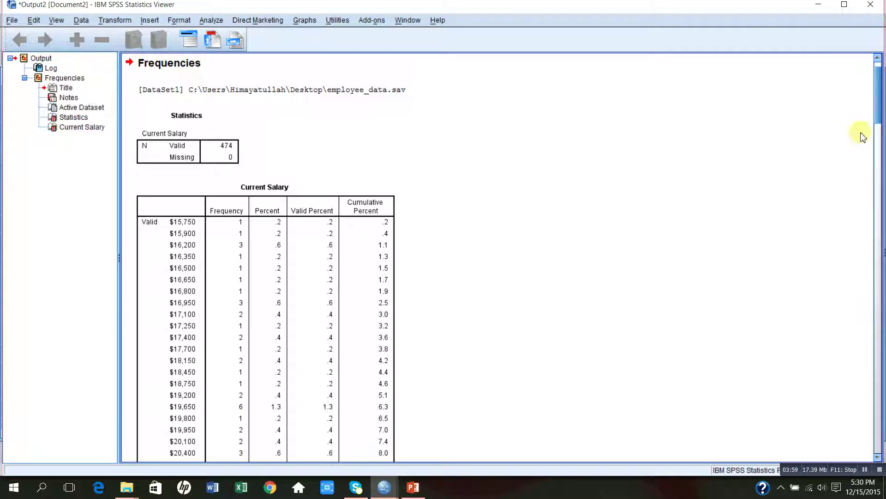
drag(881, 101, 824, 98)
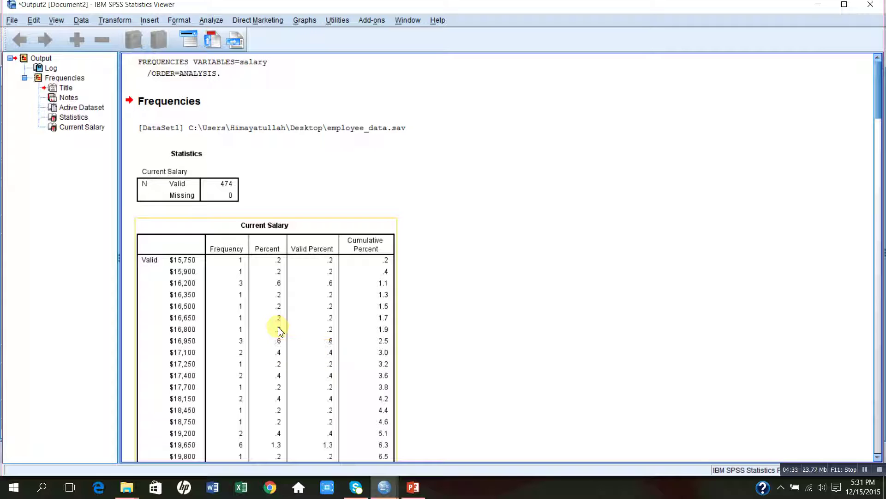
click(386, 490)
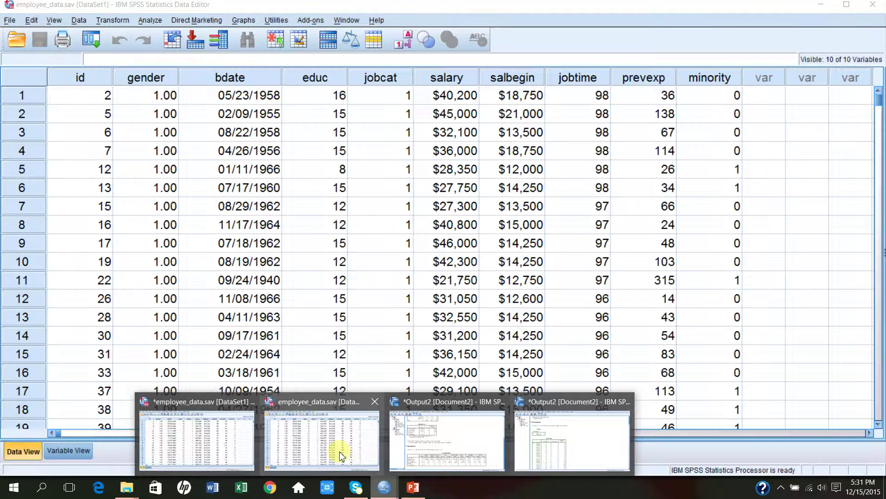
Step: Go back to the employee_data.sav Data Editor and open the Transform menu
click(341, 456)
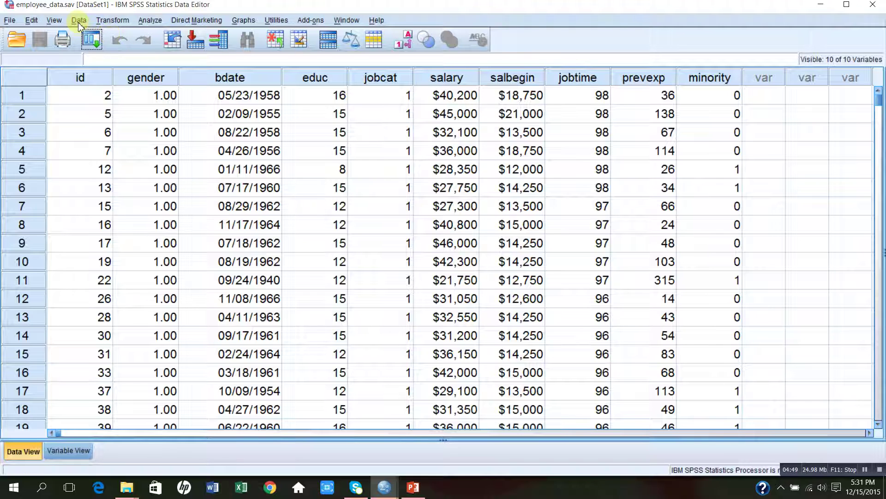
click(111, 22)
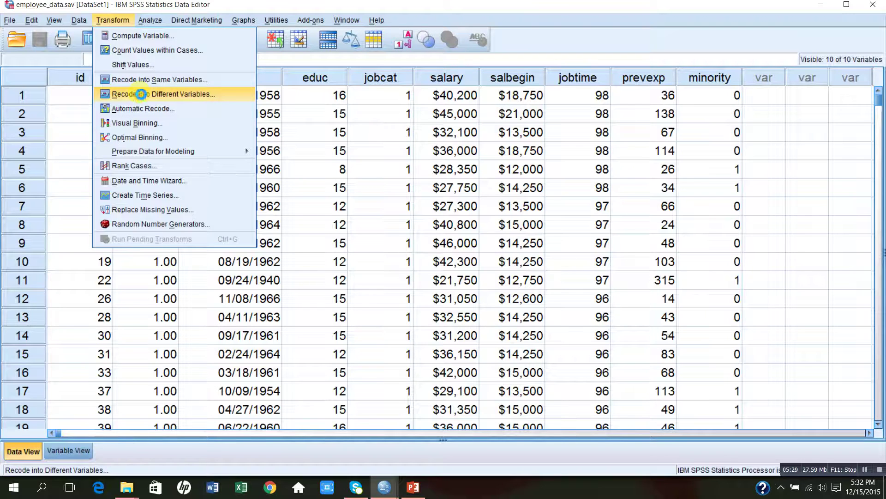
Step: Recode Current Salary into a different variable with the output name Salary1
click(141, 95)
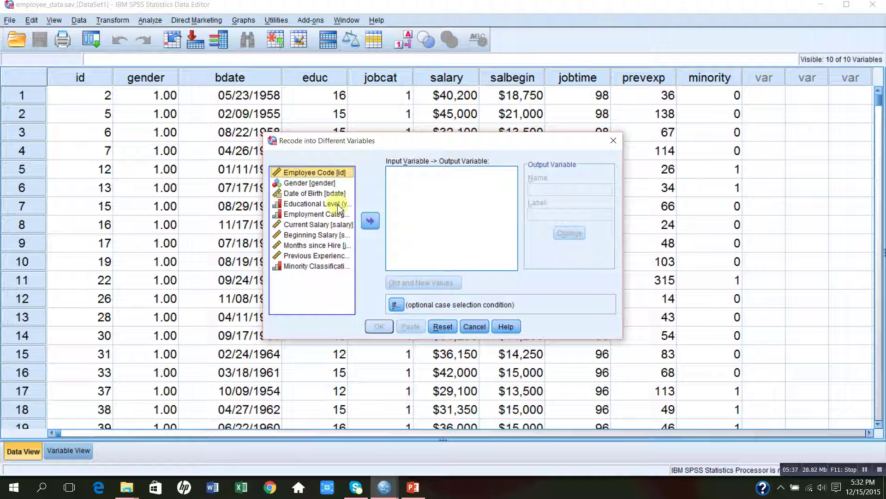
click(318, 226)
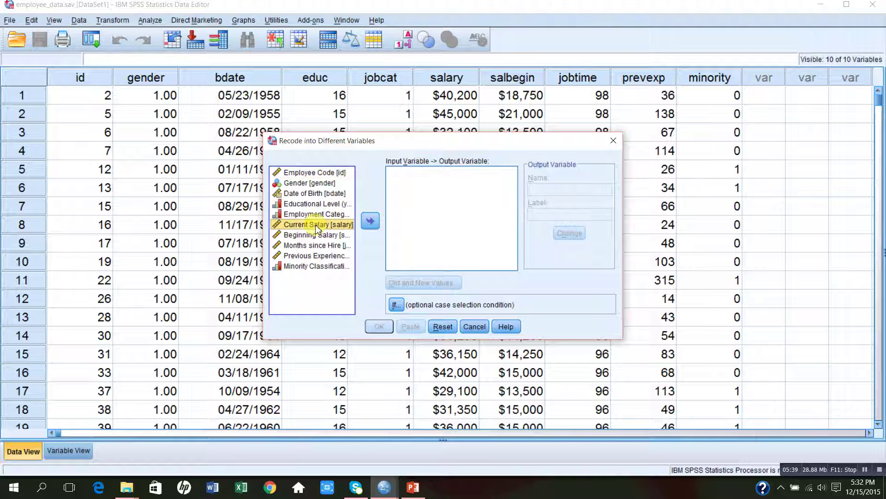
click(370, 222)
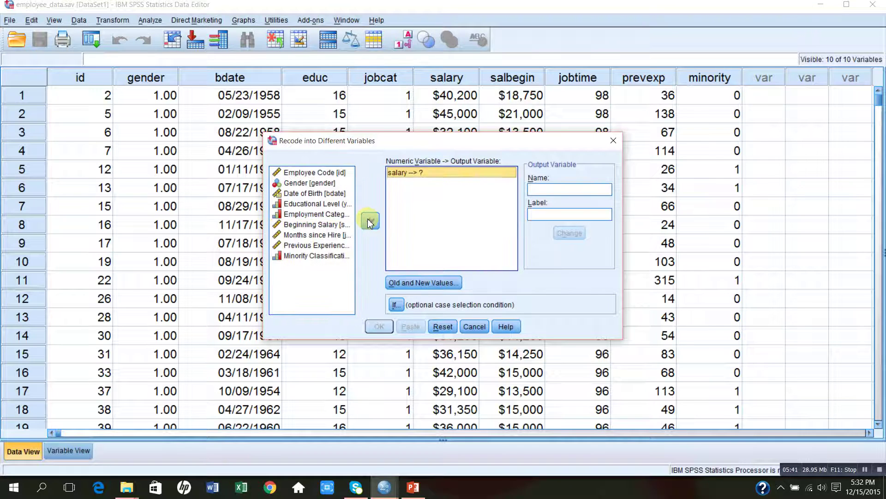
click(542, 187)
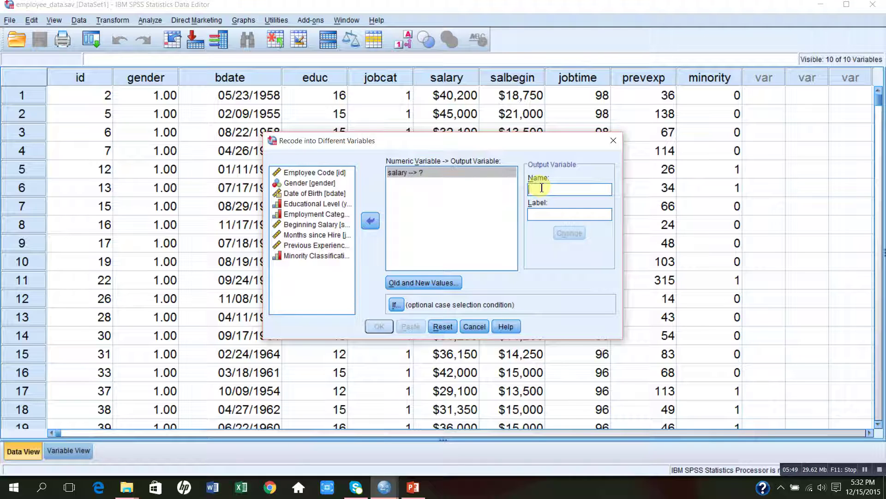
text(Sala)
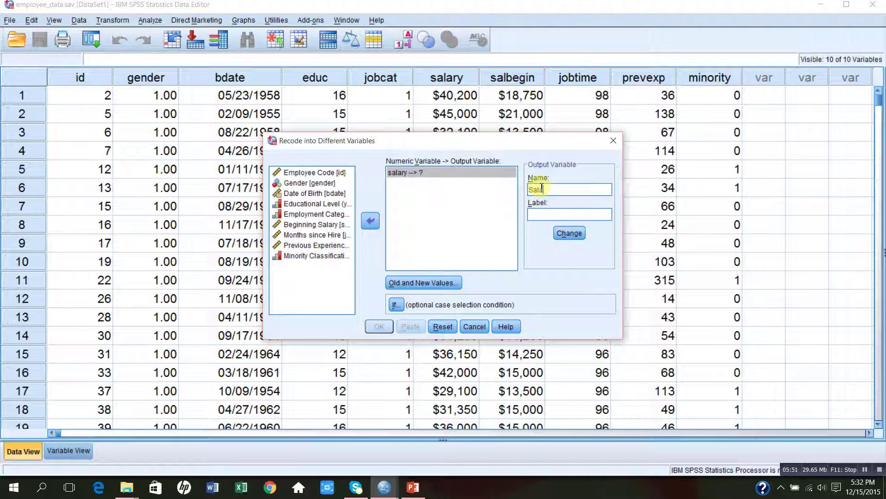
text(ry1)
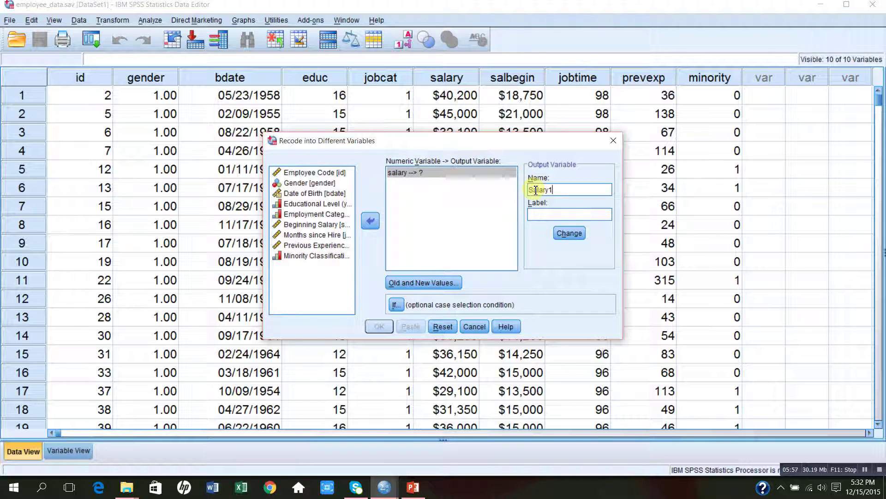
click(569, 233)
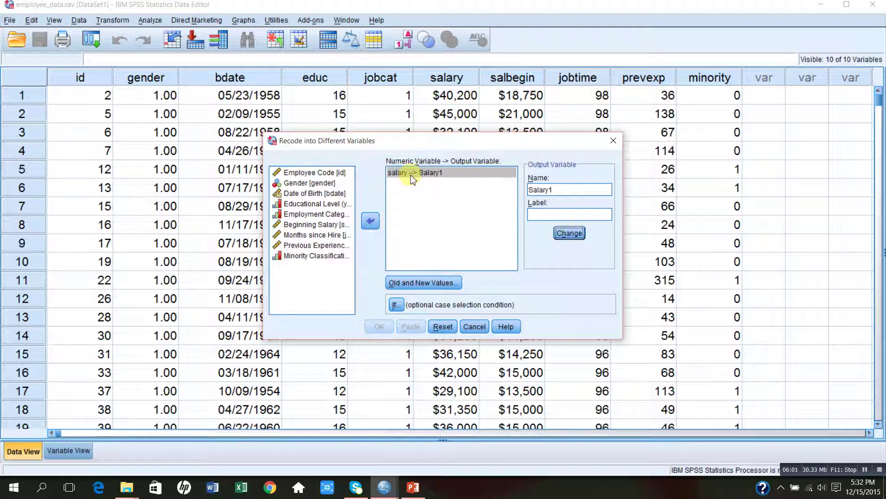
Step: Map salaries from Lowest through 35000 to new value 1
click(411, 282)
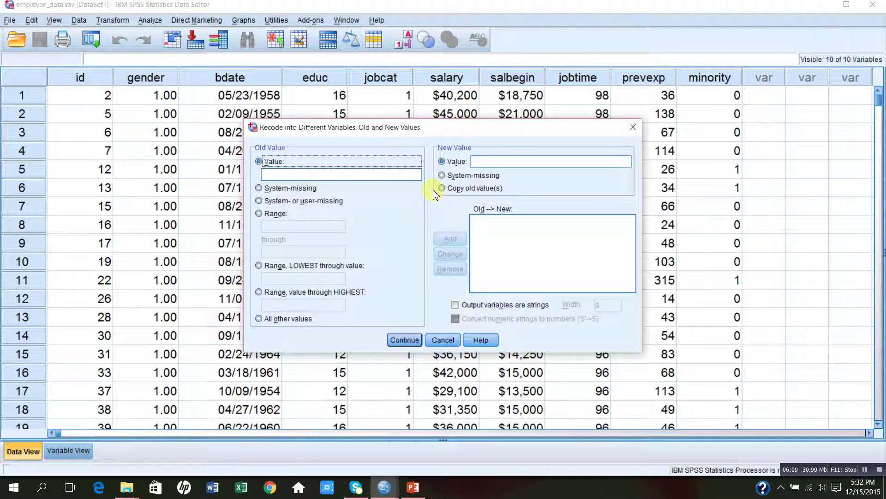
click(477, 162)
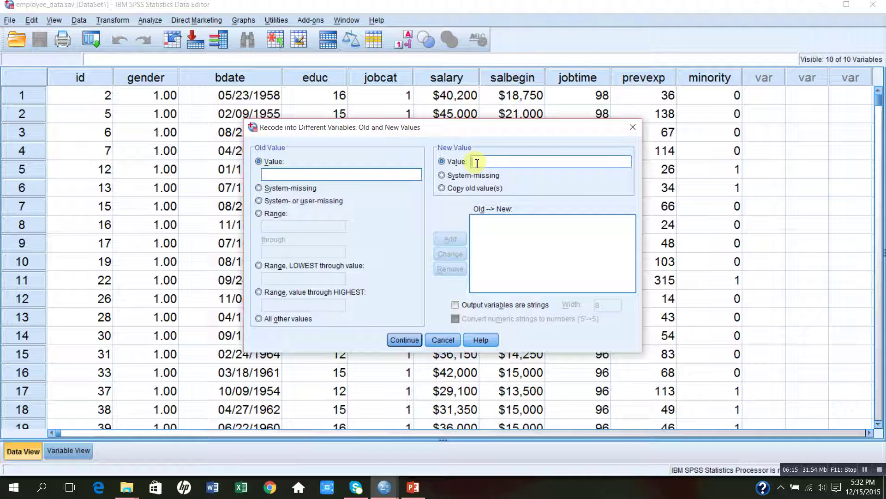
text(1)
click(259, 266)
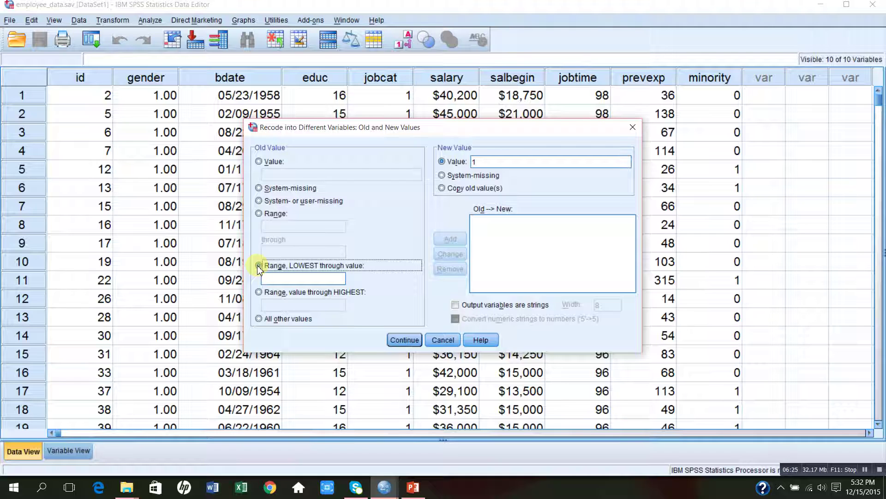
click(281, 279)
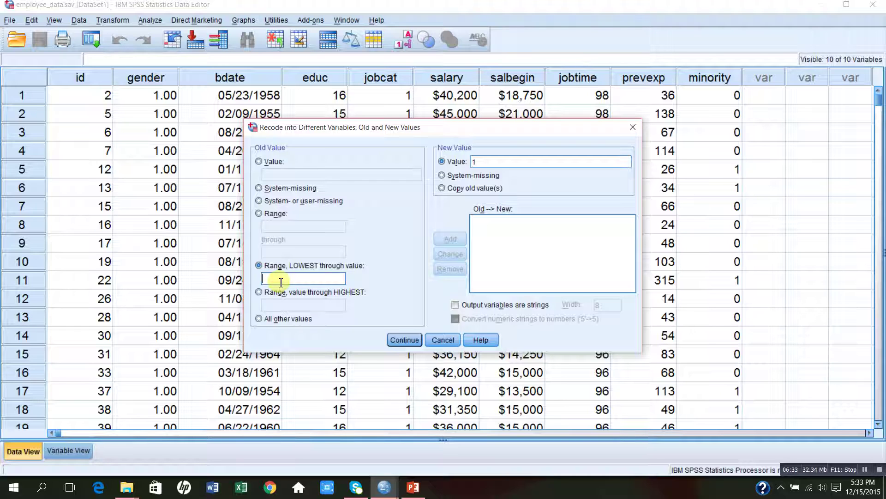
text(35)
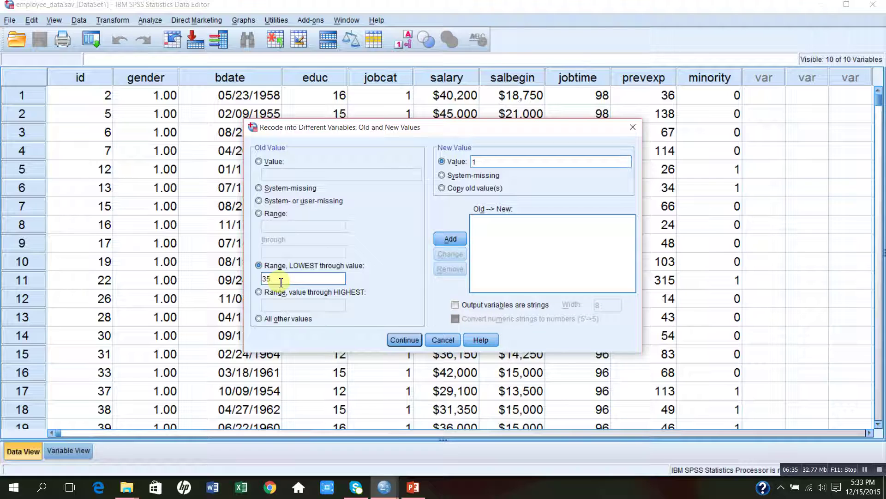
text(000)
click(449, 239)
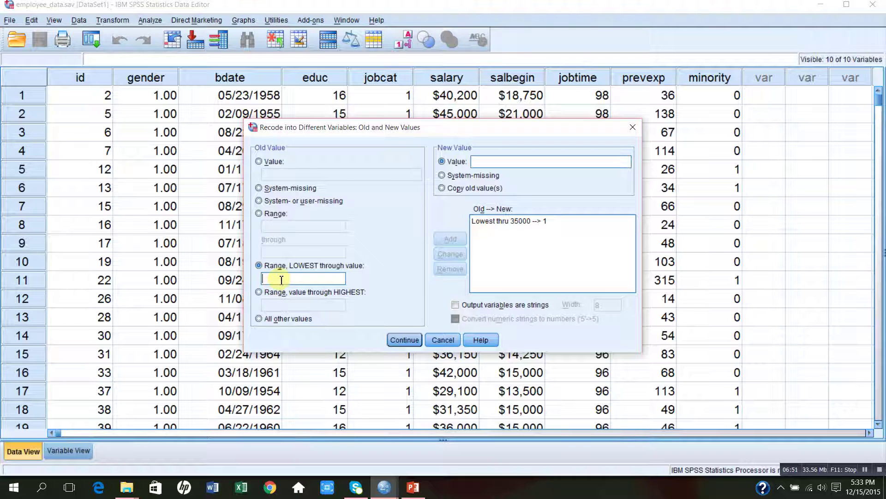
Step: Start entering a second range from 35001 through 65000
click(259, 215)
click(271, 225)
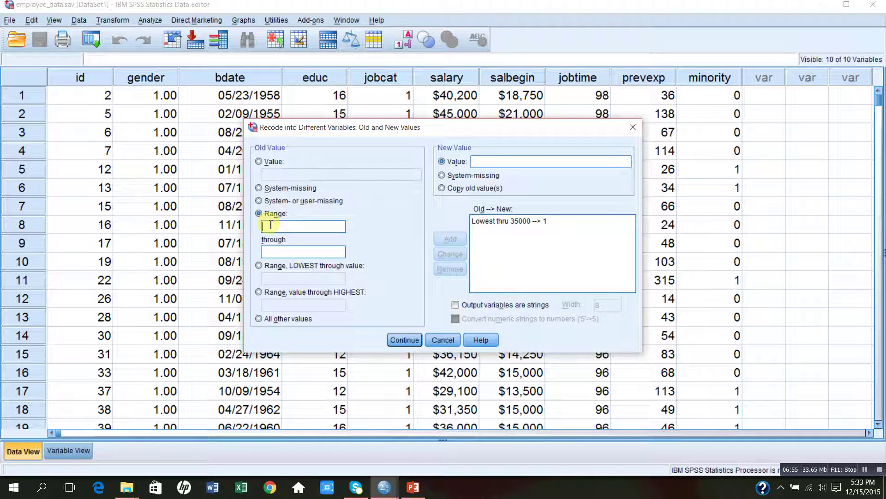
text(35001)
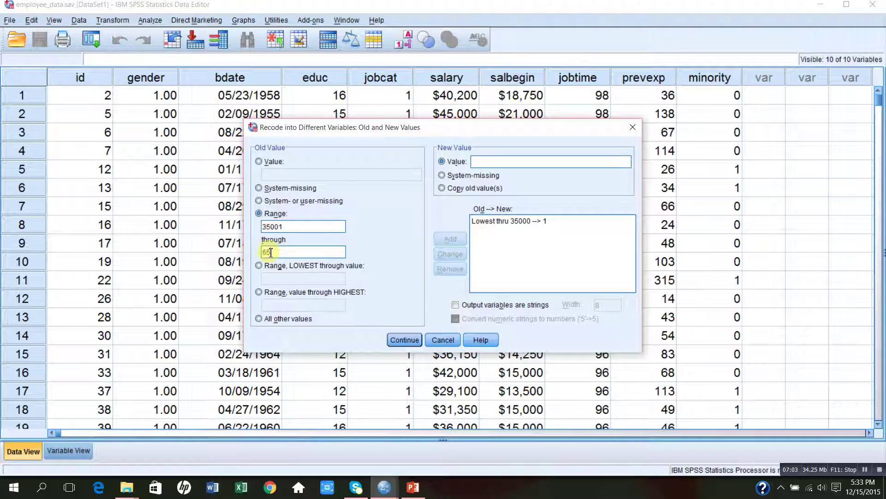
click(271, 252)
text(65000)
Step: Add the rule mapping 35001 through 65000 to new value 2
click(401, 340)
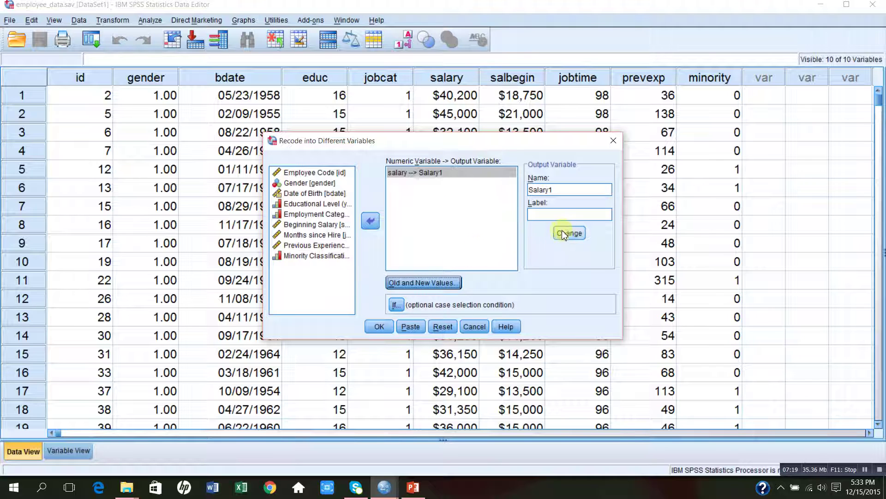
click(443, 284)
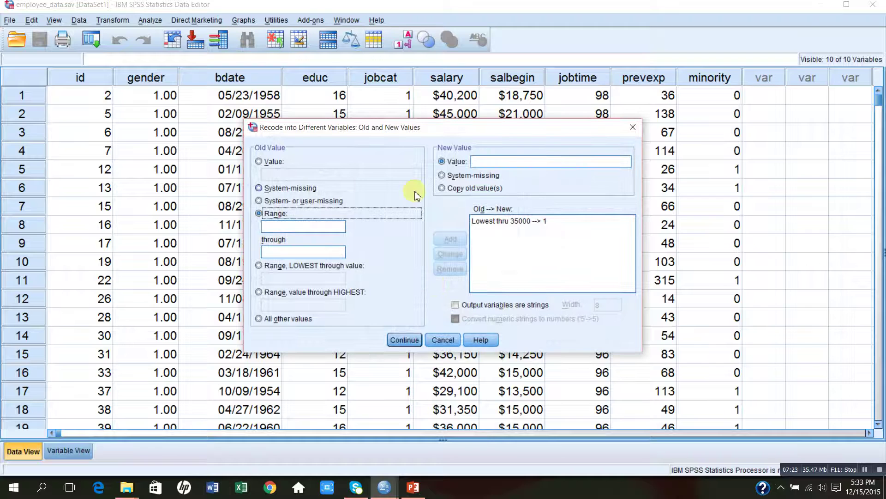
click(479, 159)
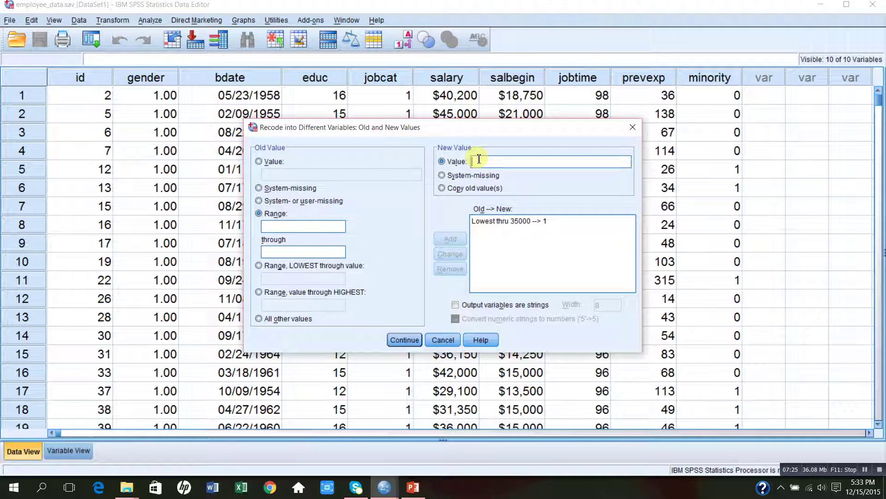
text(2)
click(288, 227)
text(35001)
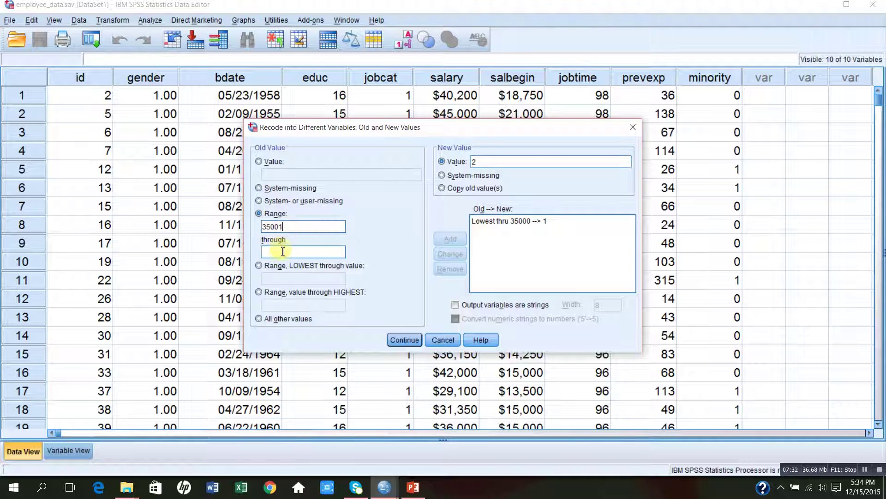
click(283, 254)
text(65000)
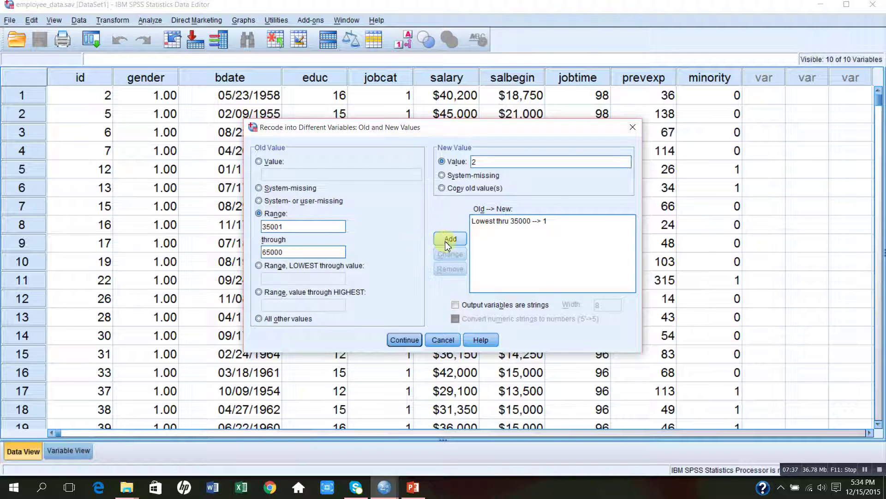
click(445, 241)
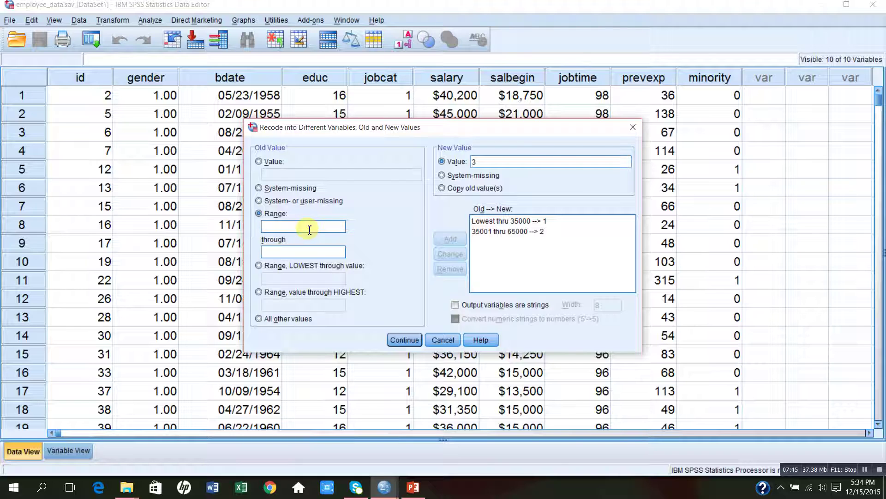
Step: Add the rule mapping 65001 through 95000 to new value 3
text(5001)
text(8)
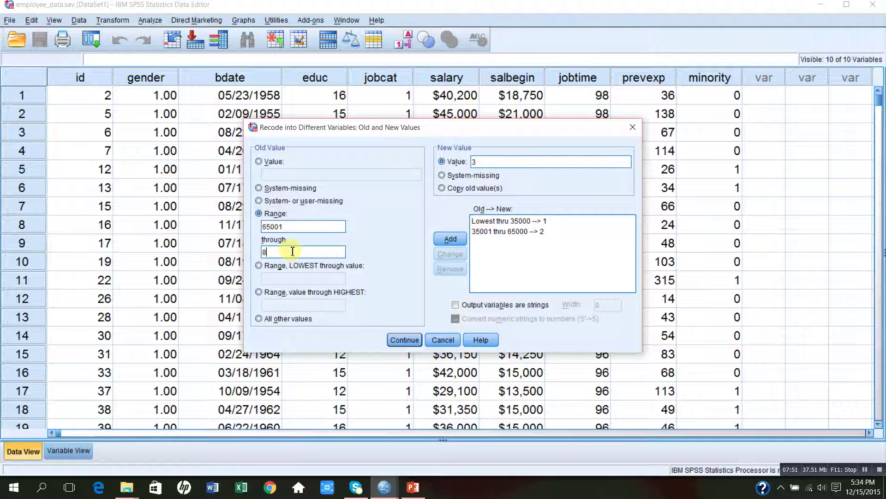
key(BackSpace)
text(9000)
key(BackSpace)
key(BackSpace)
key(BackSpace)
text(5000)
click(449, 239)
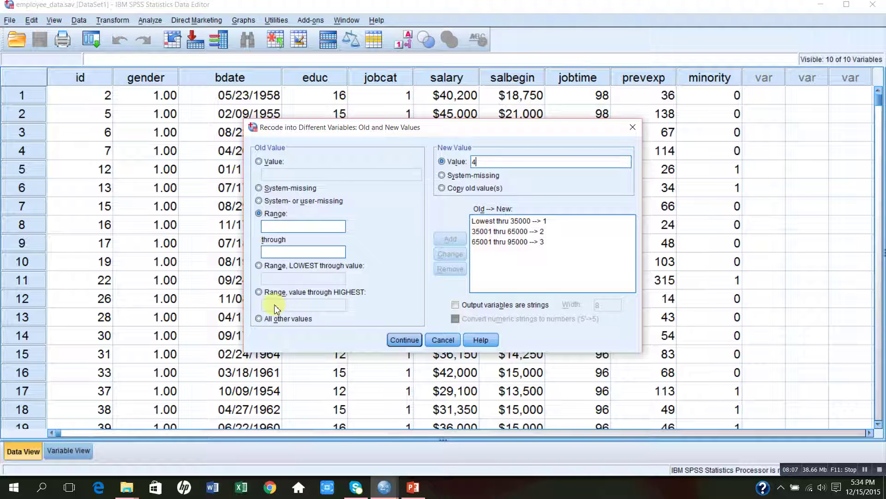
Step: Map 95001 through Highest to value 4 and confirm the mappings
click(258, 292)
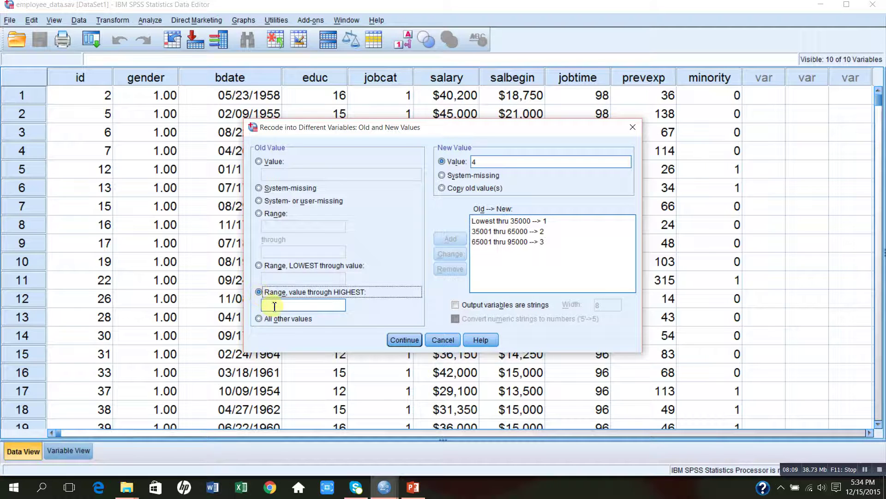
click(275, 305)
text(9)
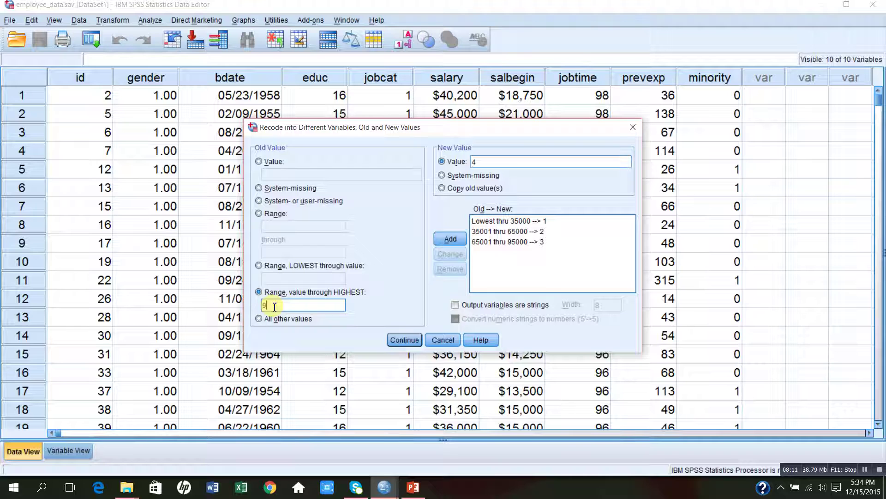
text(5001)
click(450, 239)
click(402, 340)
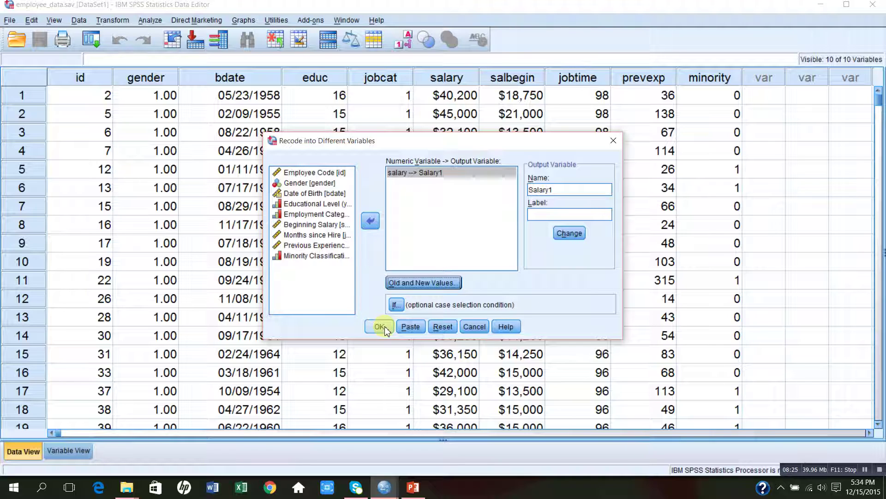
Step: Execute the Salary1 recode and bring up the employee_data.sav Data Editor
click(385, 328)
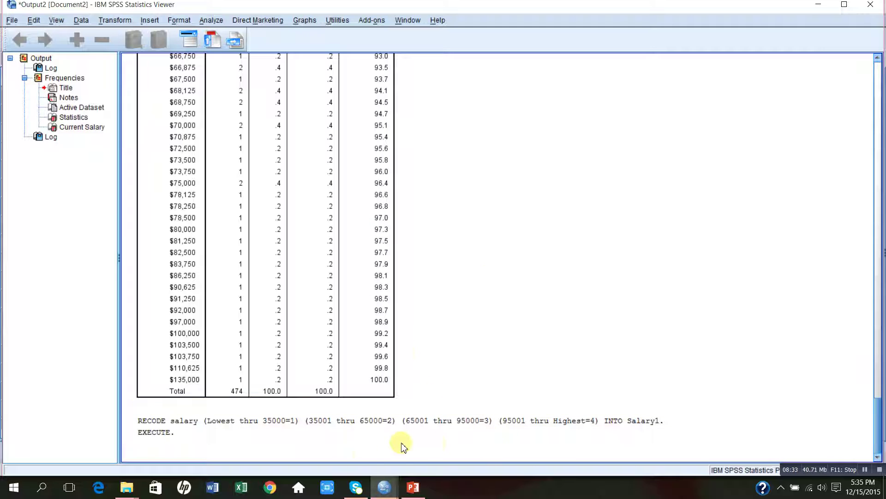
click(385, 487)
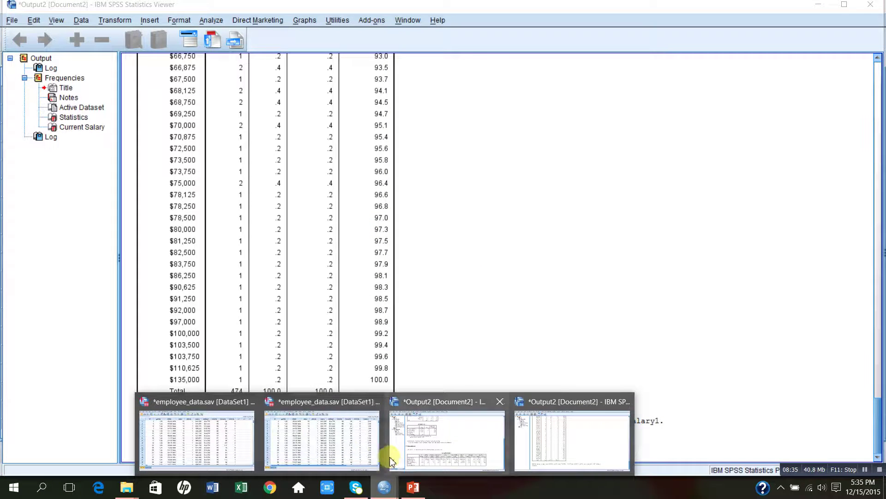
click(347, 451)
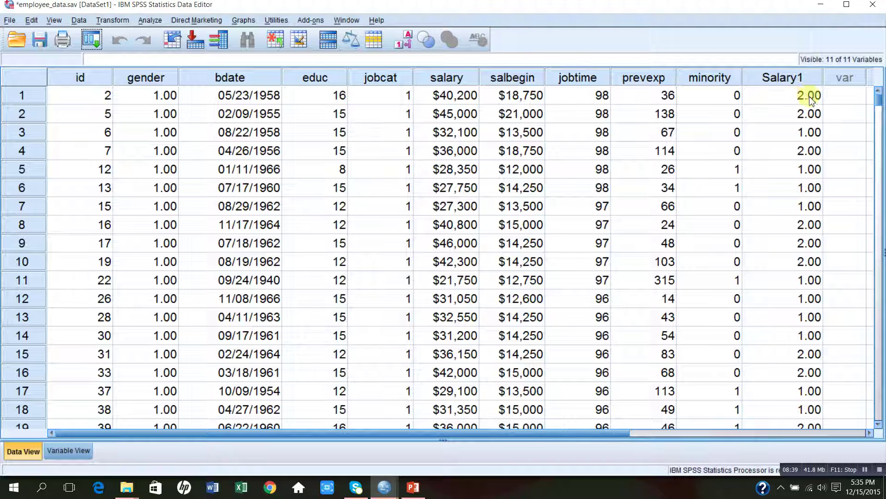
Step: Show Variable View, where Salary1 is variable 11, Numeric with 2 decimals
scroll(878, 101, down, 5)
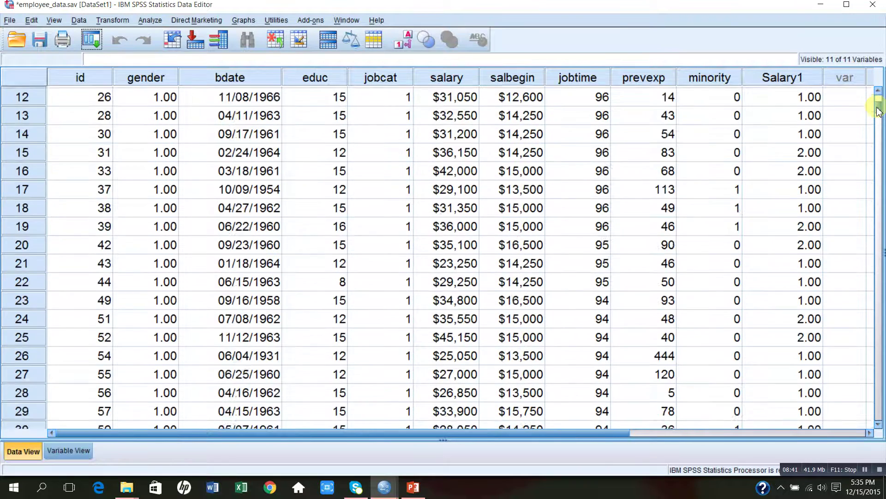
scroll(879, 101, up, 5)
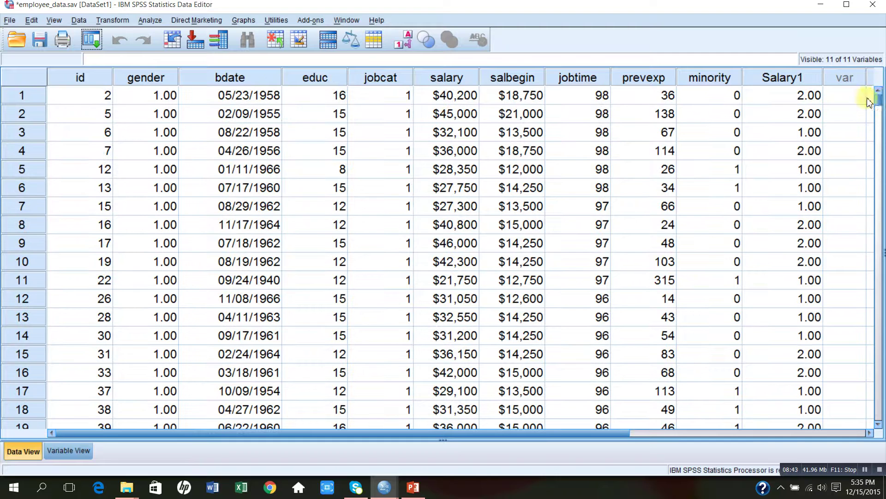
click(66, 450)
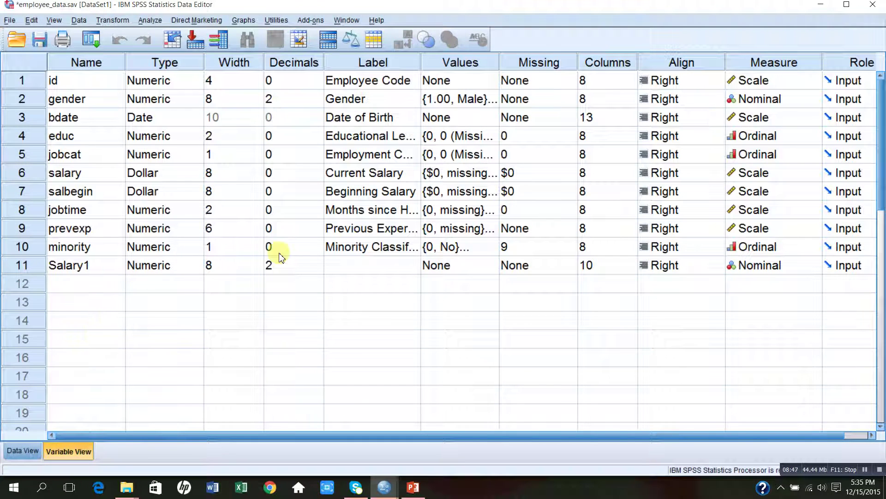
click(472, 266)
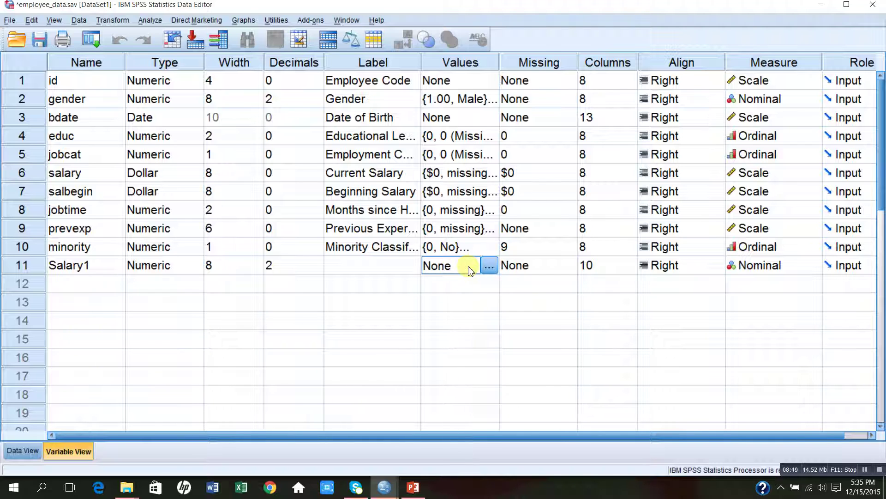
click(488, 267)
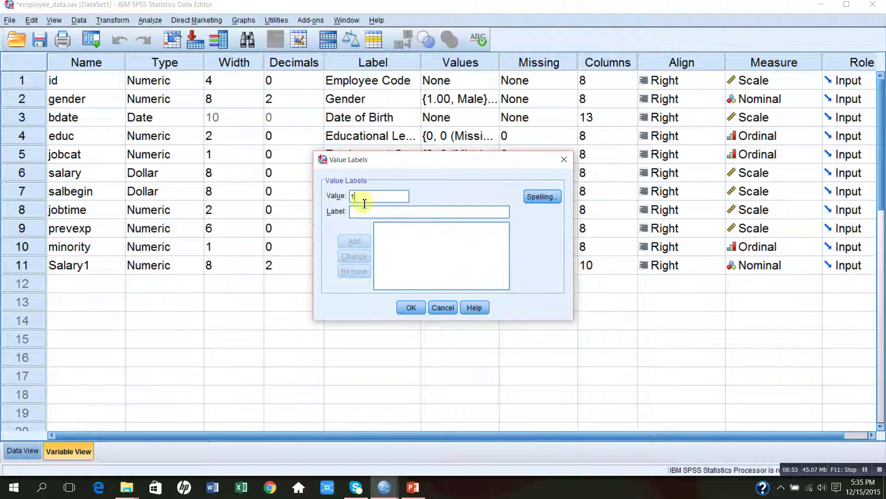
text(3)
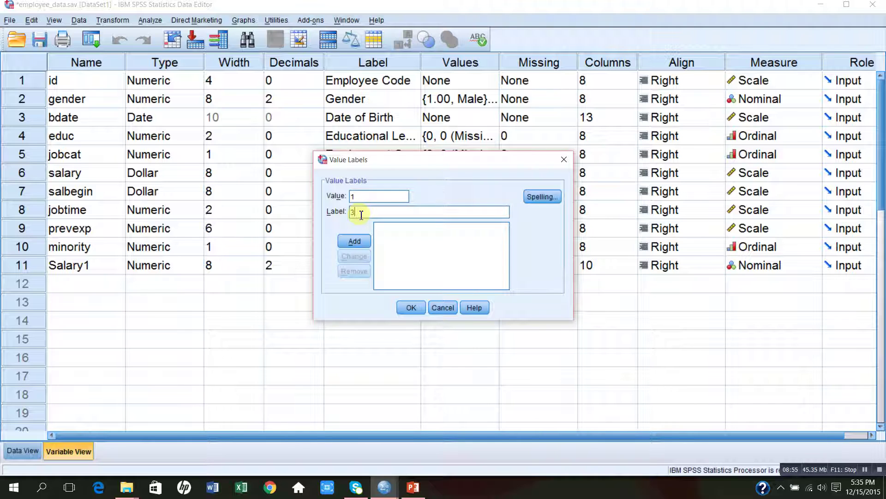
text(5000)
click(356, 240)
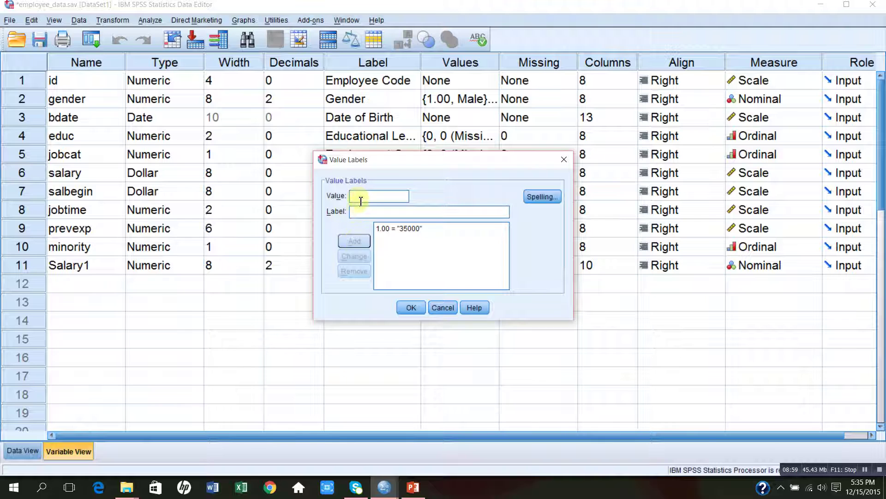
text(2)
text(35001)
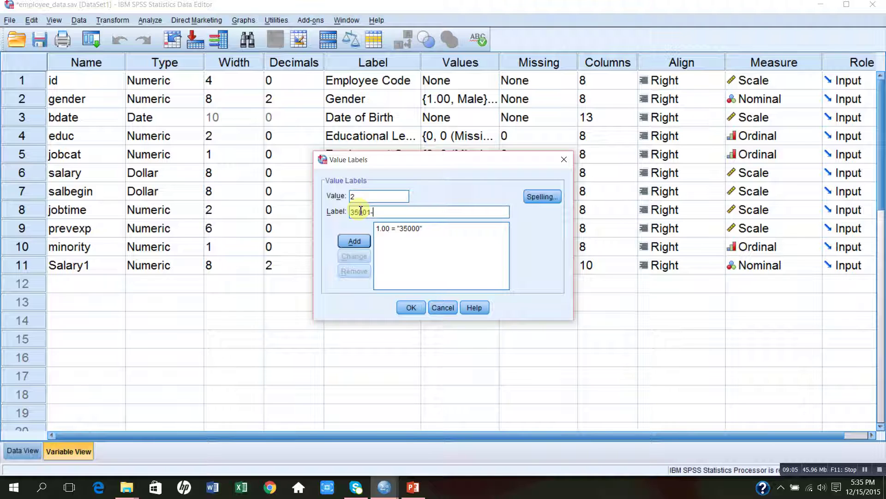
text(-65000)
click(356, 241)
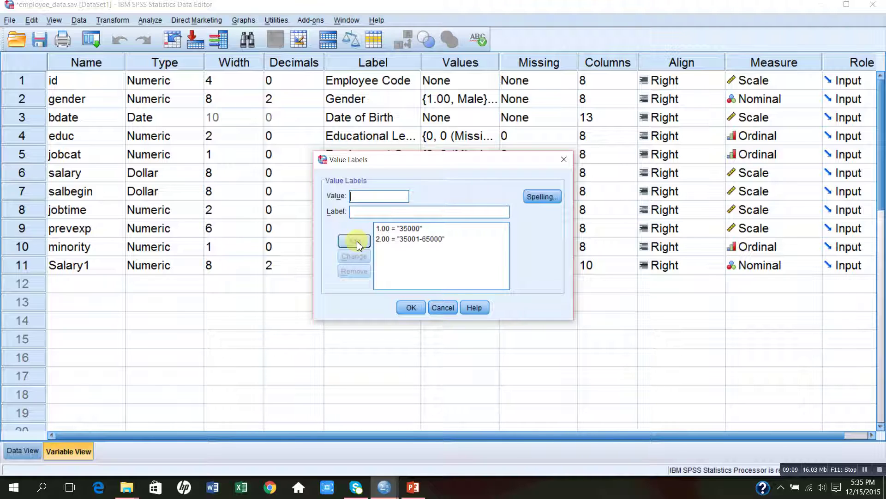
click(366, 211)
text(65001)
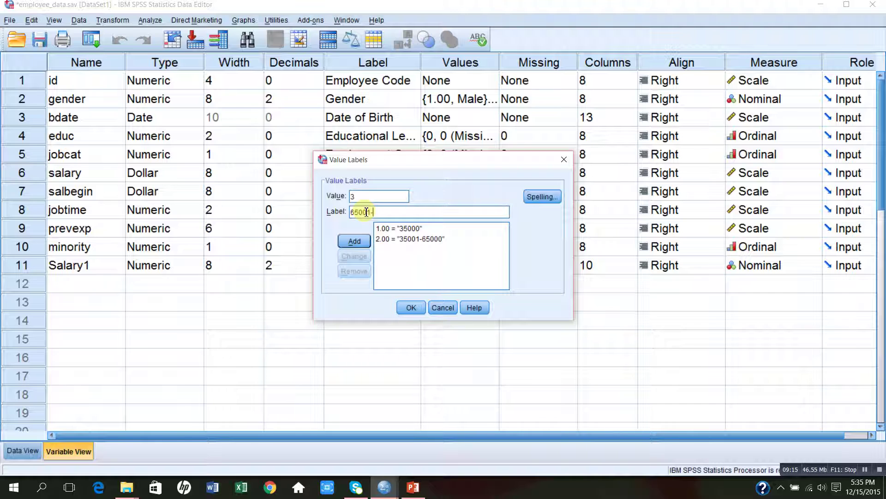
text(-95000)
click(360, 242)
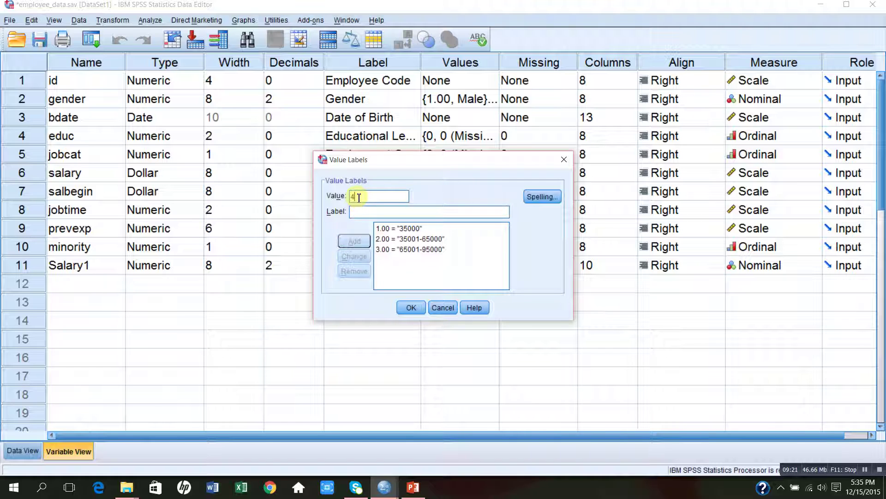
click(358, 212)
text(95001)
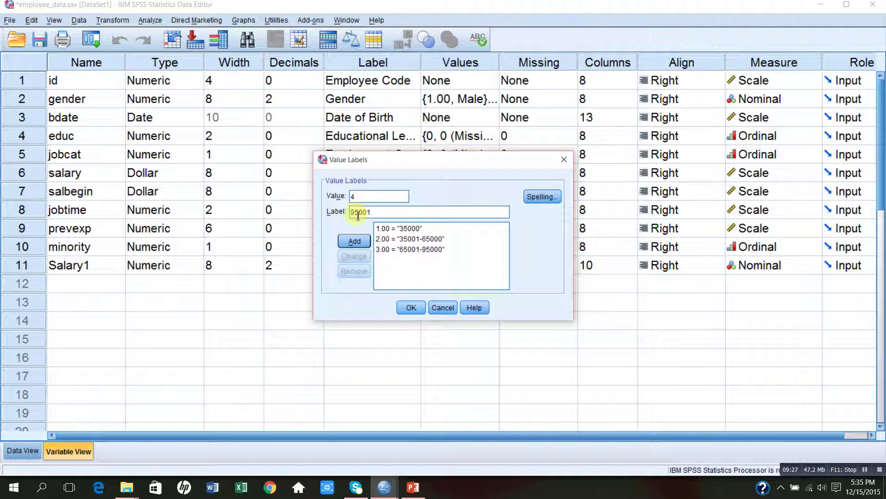
click(354, 243)
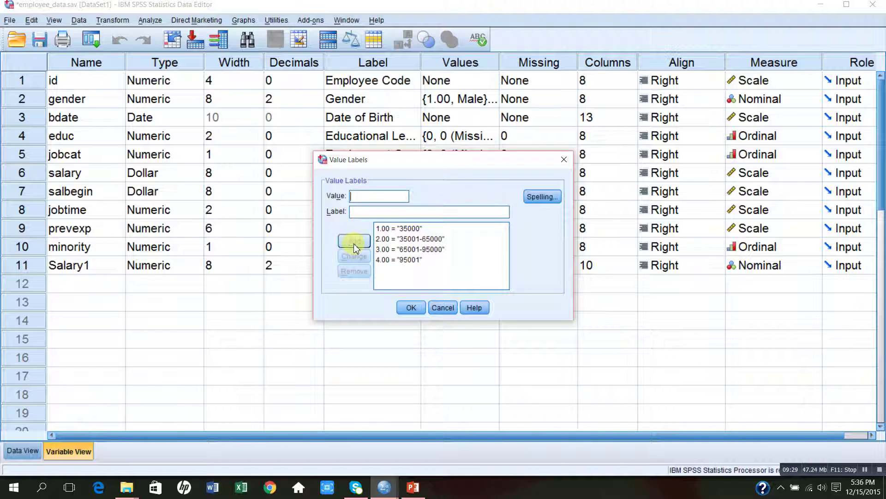
click(410, 308)
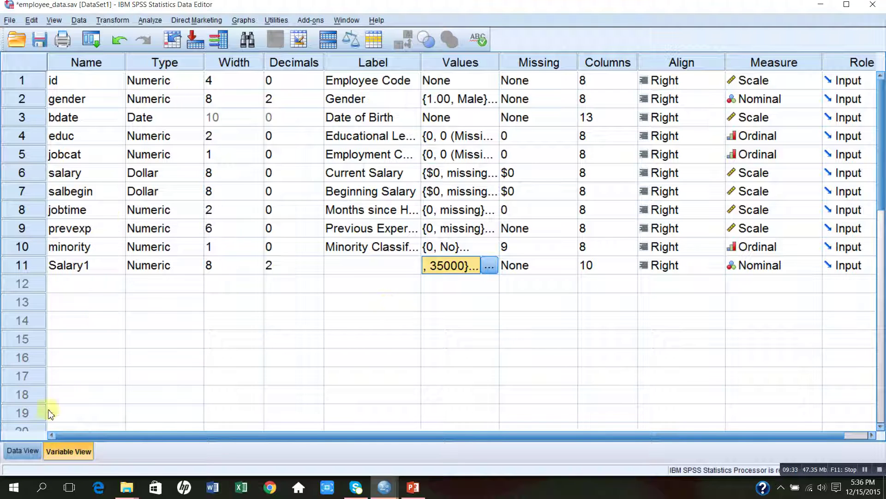
Step: Return to Data View to see Salary1's band codes beside each salary
click(30, 450)
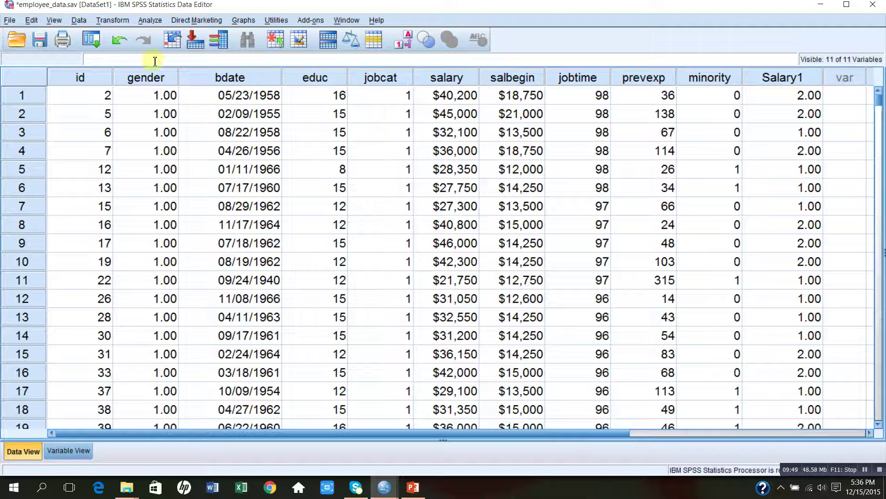
Step: Run Frequencies with Salary1 replacing Current Salary as the analysed variable
click(148, 22)
mouse_move(176, 48)
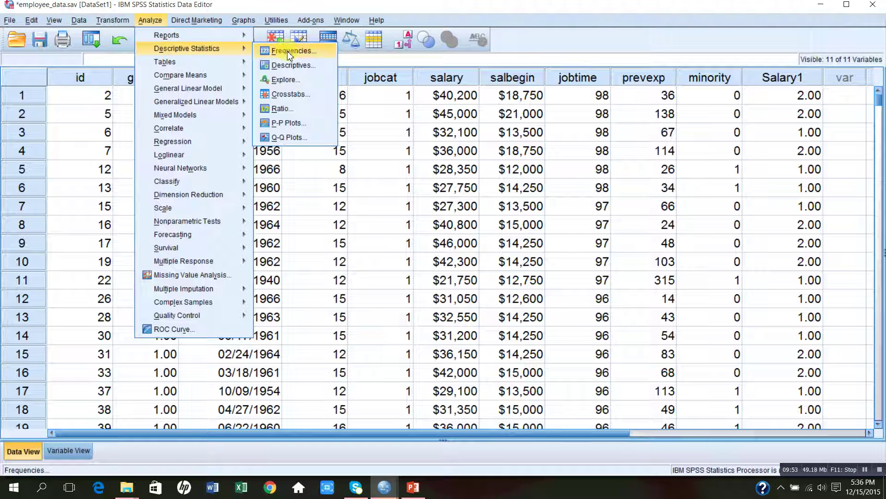
click(289, 51)
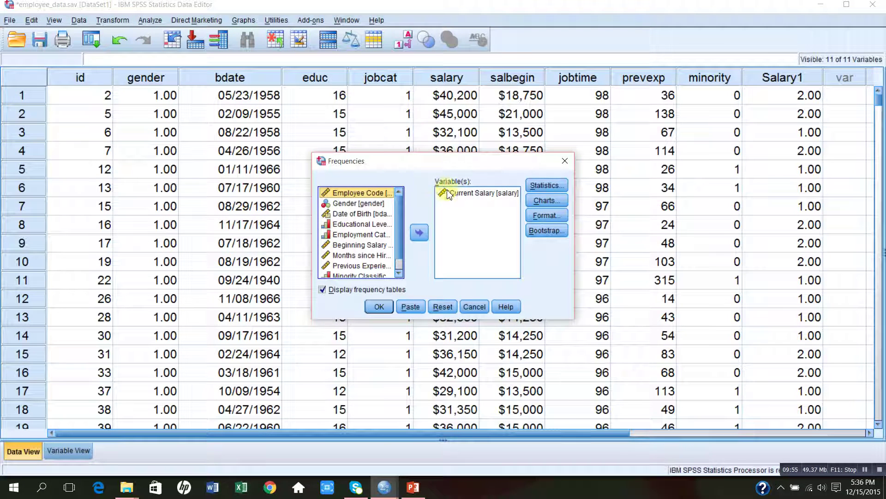
click(462, 194)
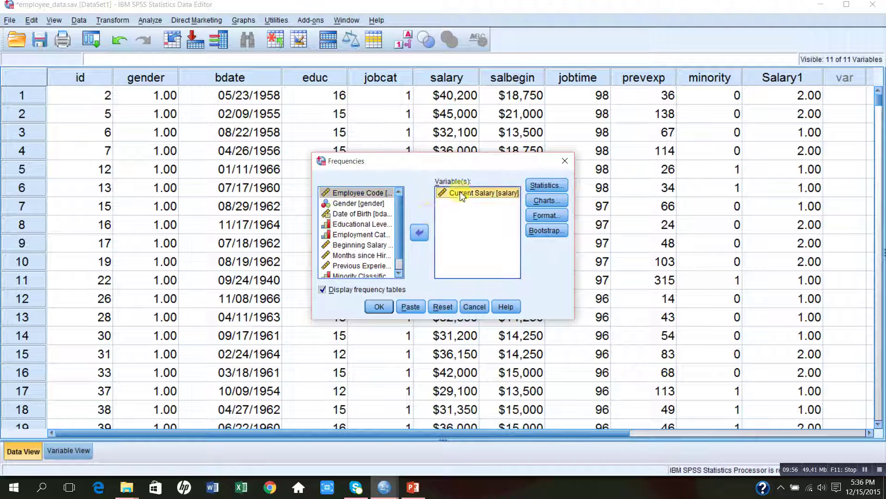
click(418, 233)
scroll(400, 254, down, 2)
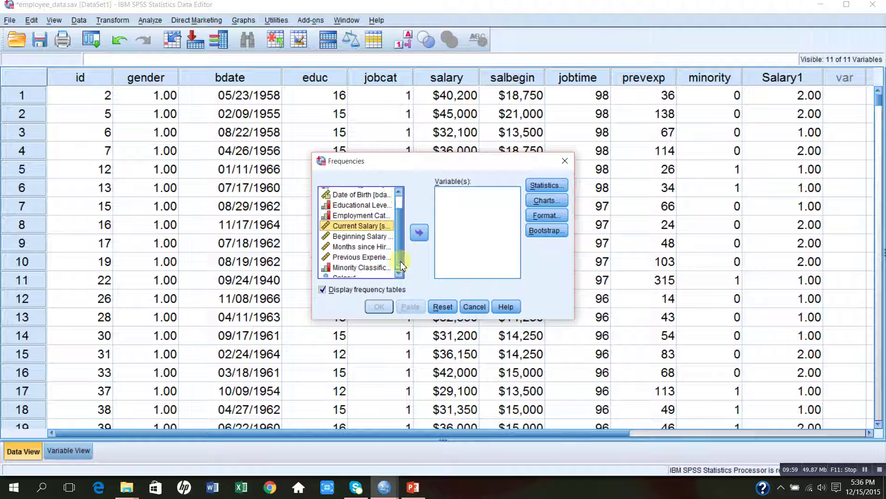
click(352, 273)
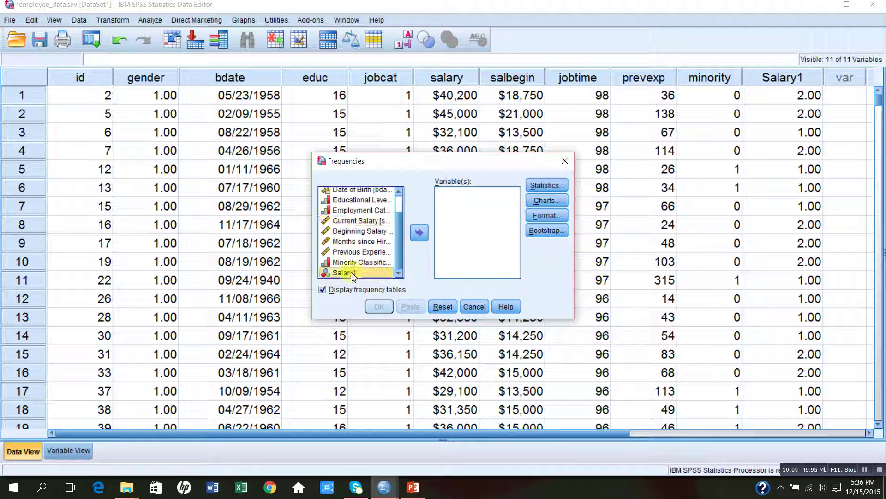
click(418, 235)
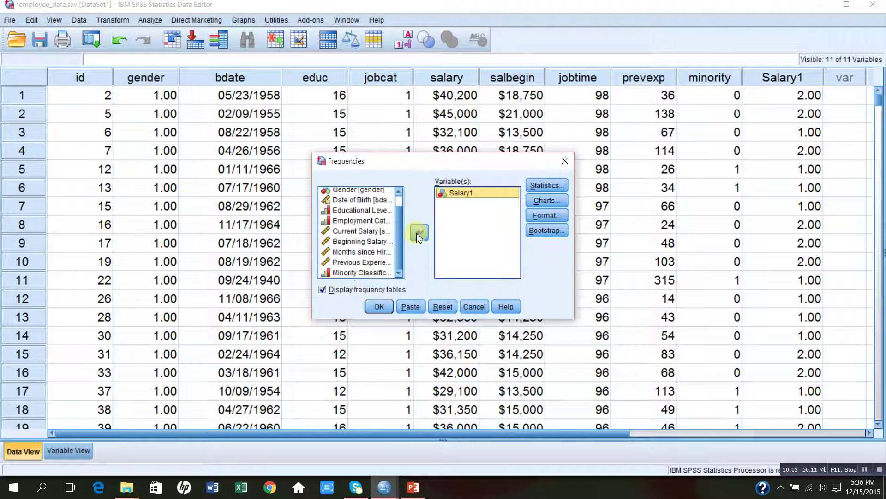
click(376, 306)
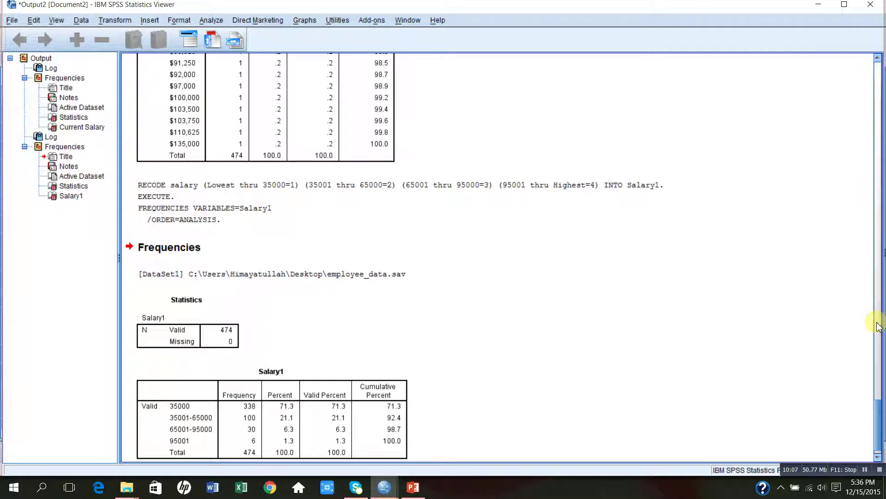
scroll(879, 326, up, 20)
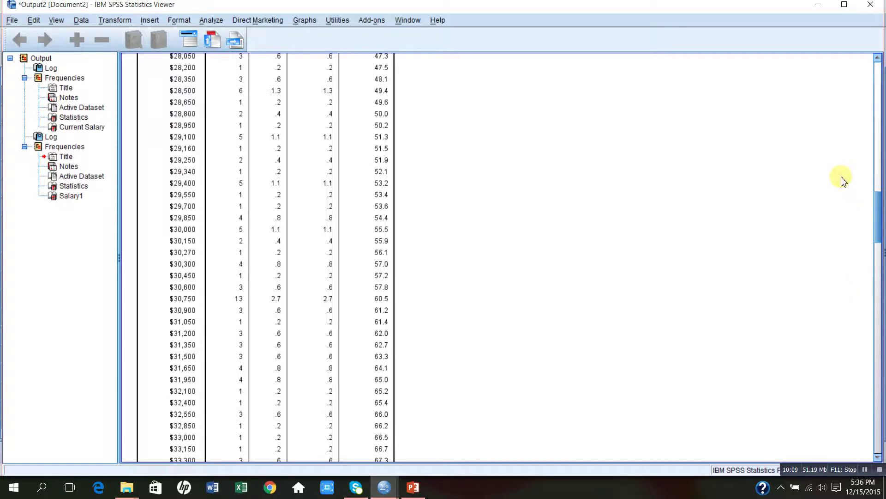
drag(876, 146, 873, 98)
click(229, 305)
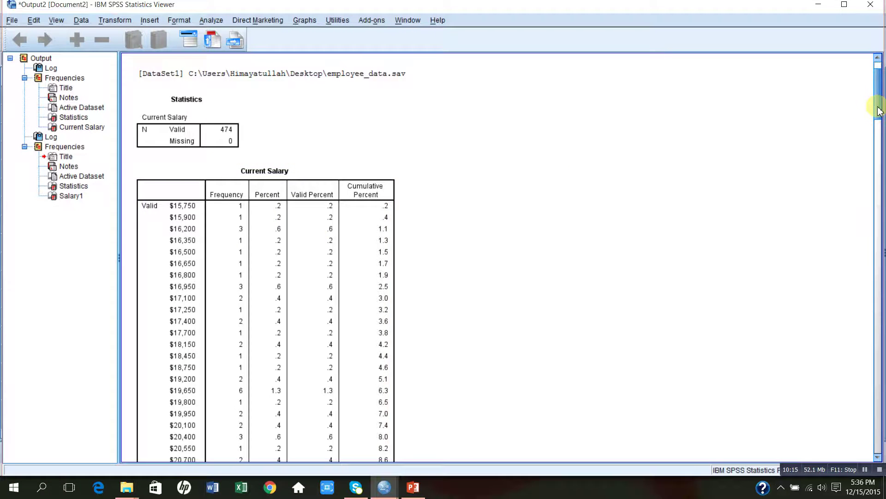
drag(879, 111, 882, 439)
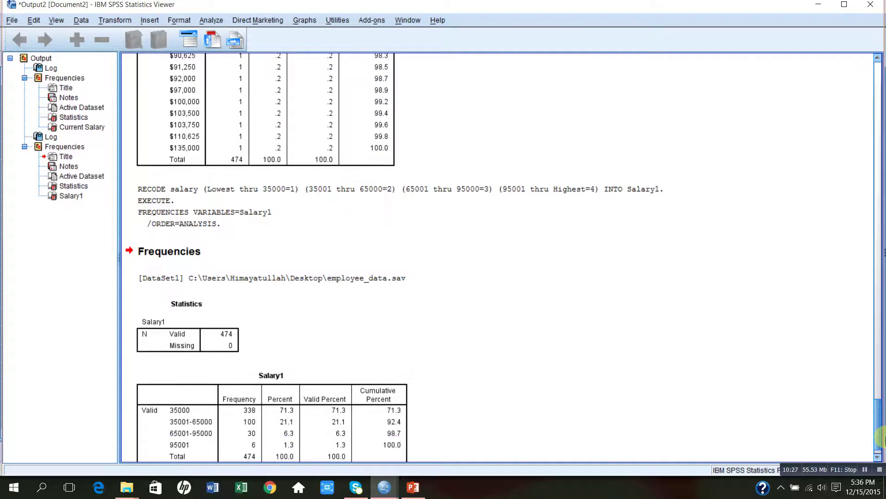
click(259, 415)
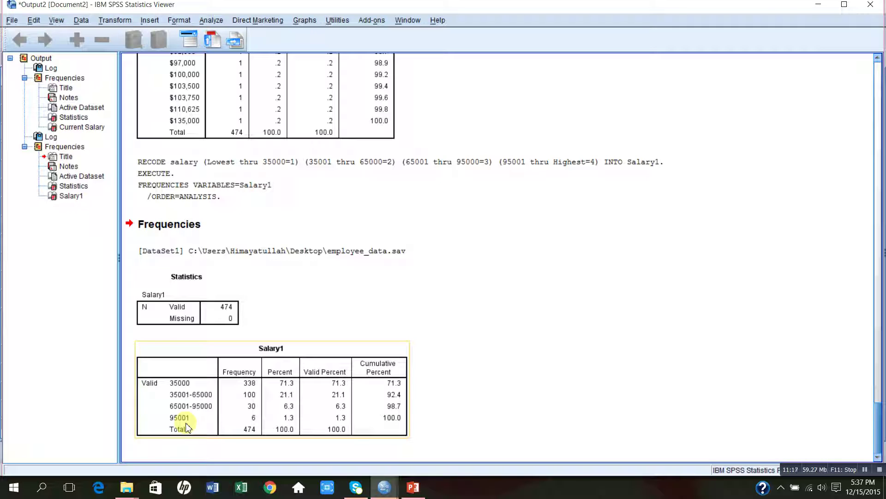
click(530, 362)
Step: In PowerPoint, type the contact's e-mail address as slide 2's first bullet and remove a stray capital letter
click(414, 487)
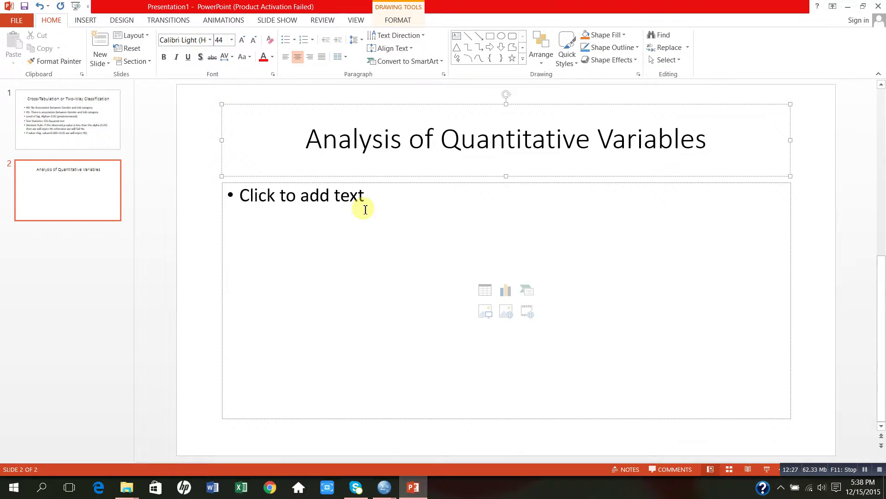
click(369, 195)
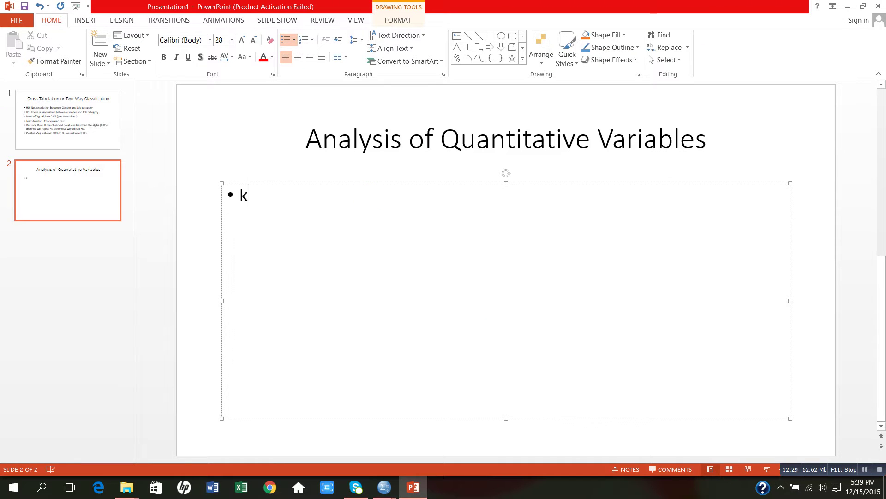
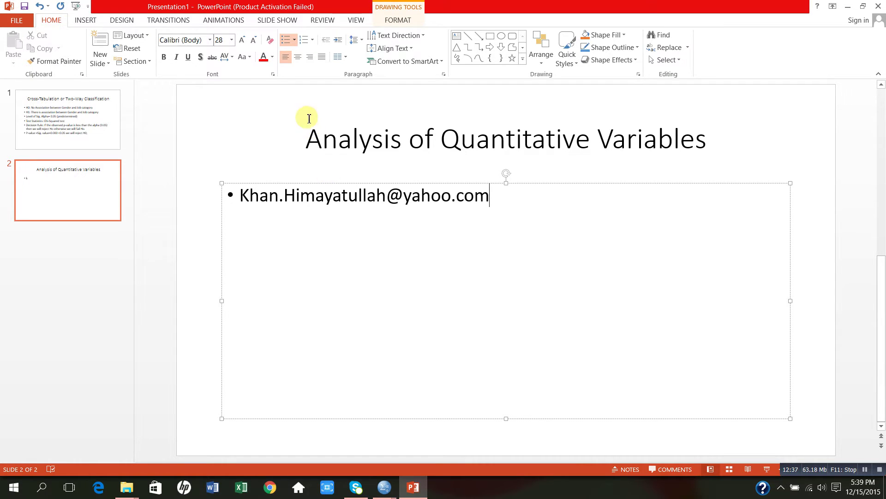
click(296, 197)
key(BackSpace)
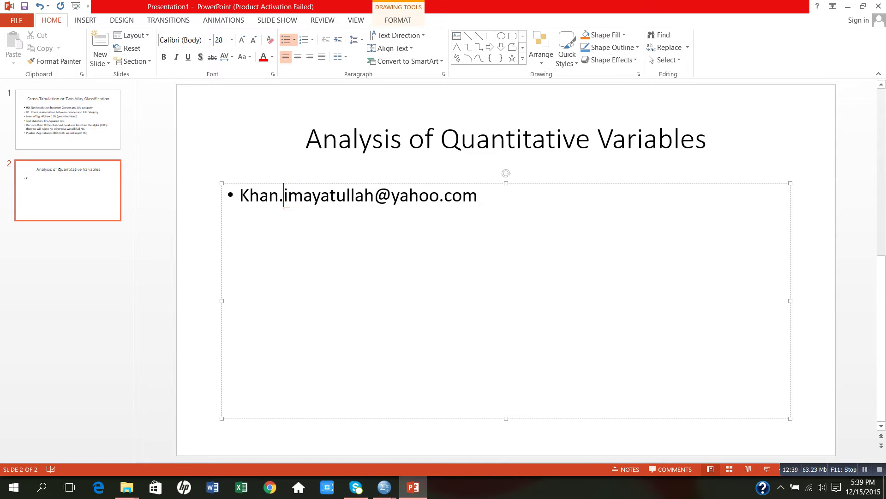